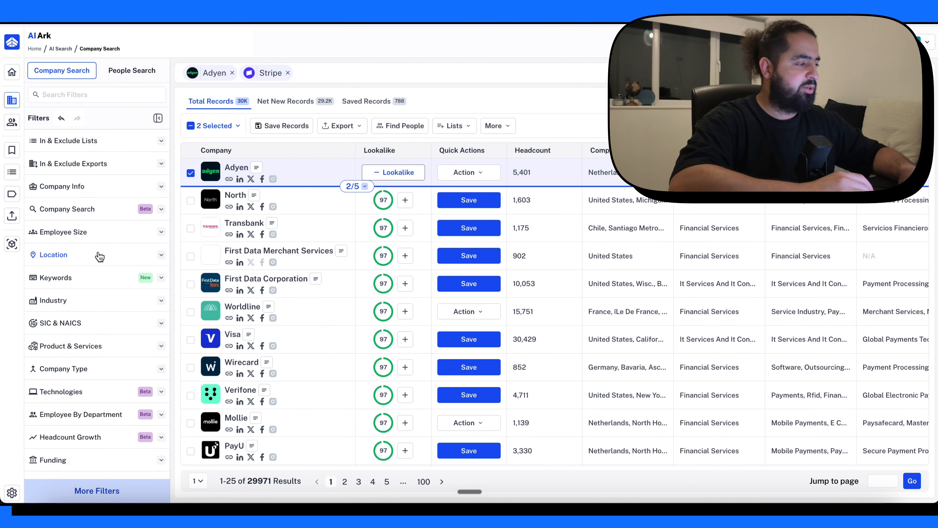
# - Expand the Employee Size filter and switch it from the predefined to the custom range
pyautogui.click(91, 233)
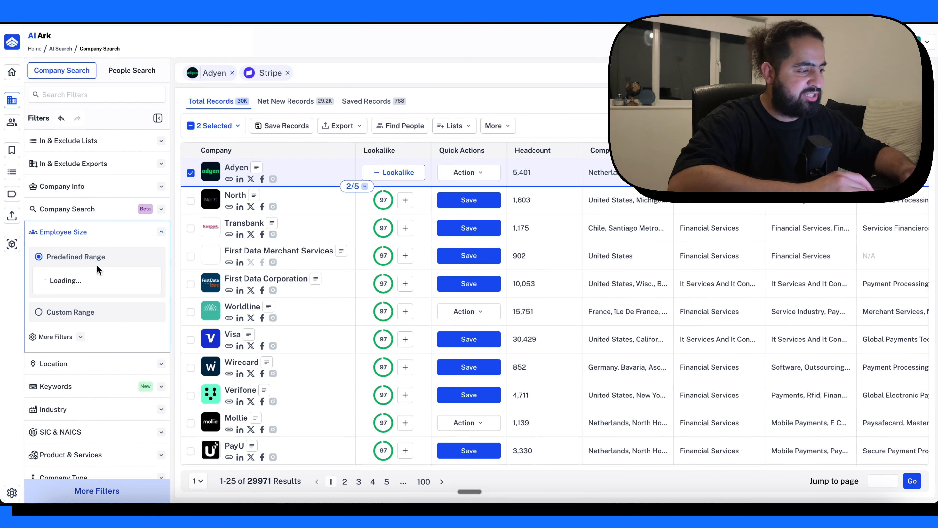
pyautogui.scroll(-3, 132, 262)
pyautogui.click(95, 358)
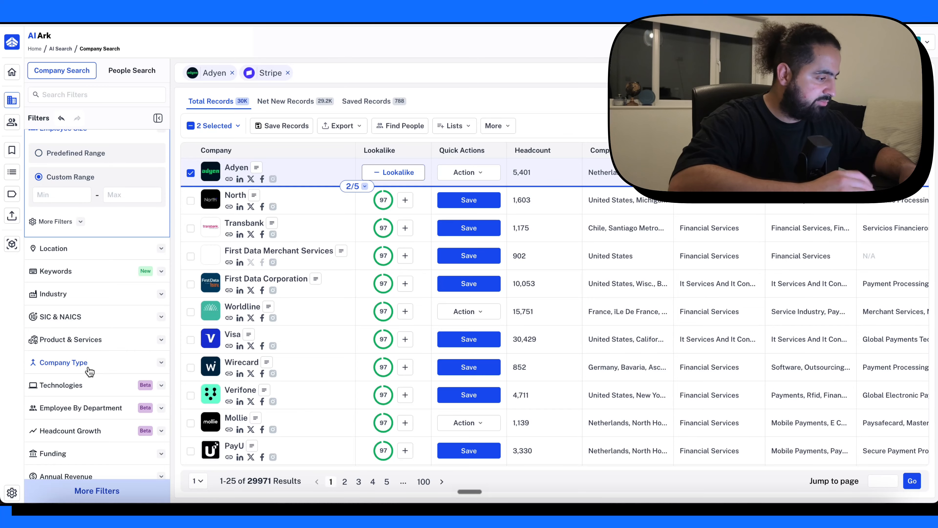
# - Filter the lookalike companies to include the Payments industry, check the size of the result, and collapse the Industry filter
pyautogui.scroll(-2, 119, 274)
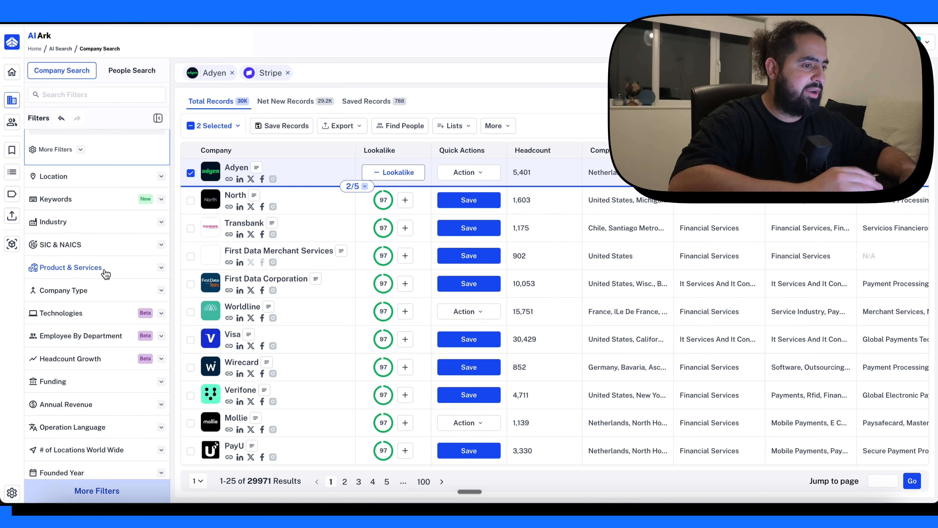
pyautogui.scroll(-1, 74, 246)
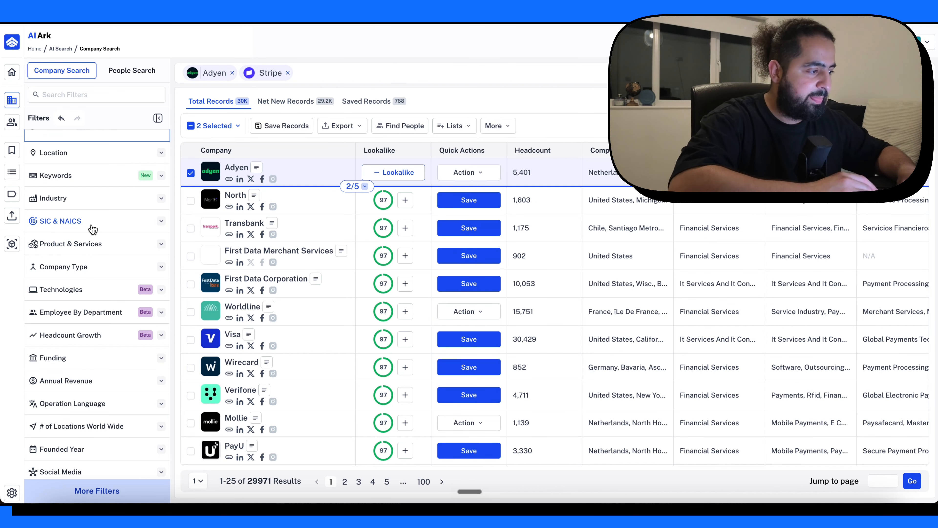
pyautogui.click(93, 199)
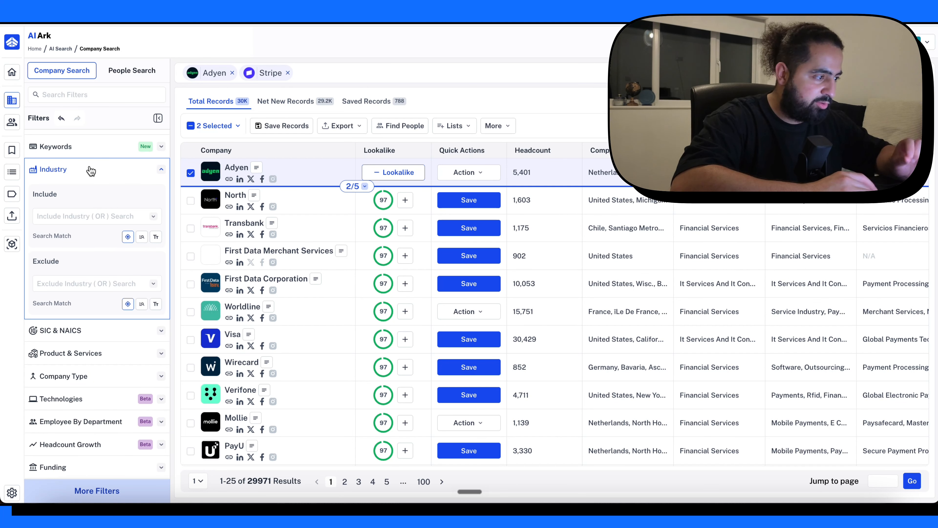
pyautogui.click(77, 212)
pyautogui.write('PATMENTS')
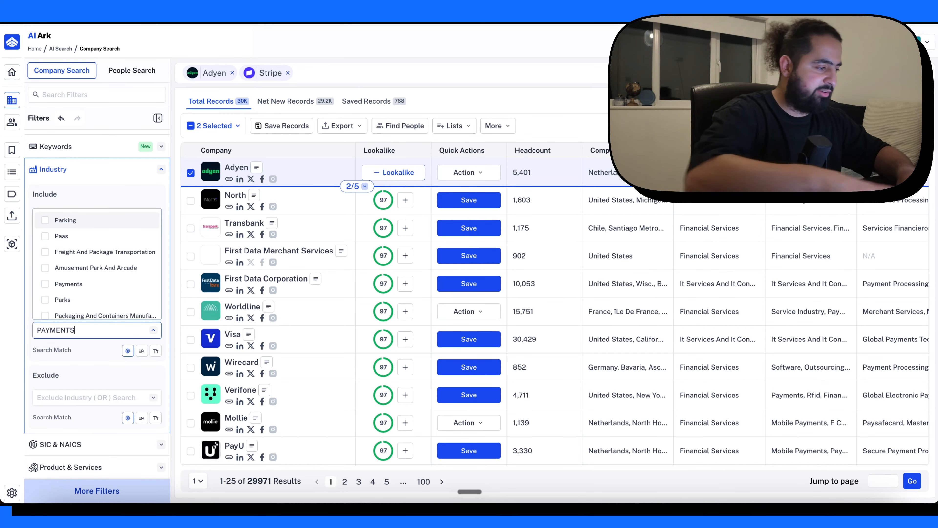
pyautogui.click(69, 221)
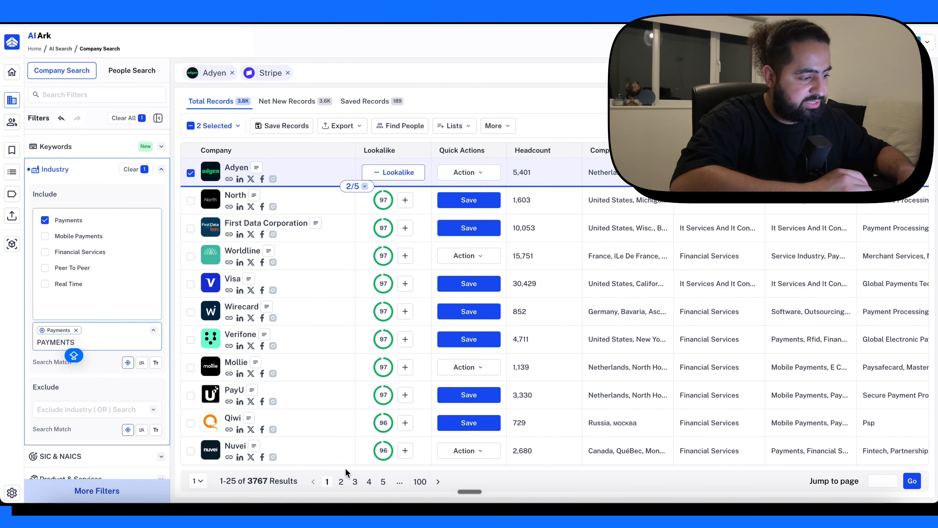
pyautogui.moveTo(289, 480); pyautogui.dragTo(246, 480)
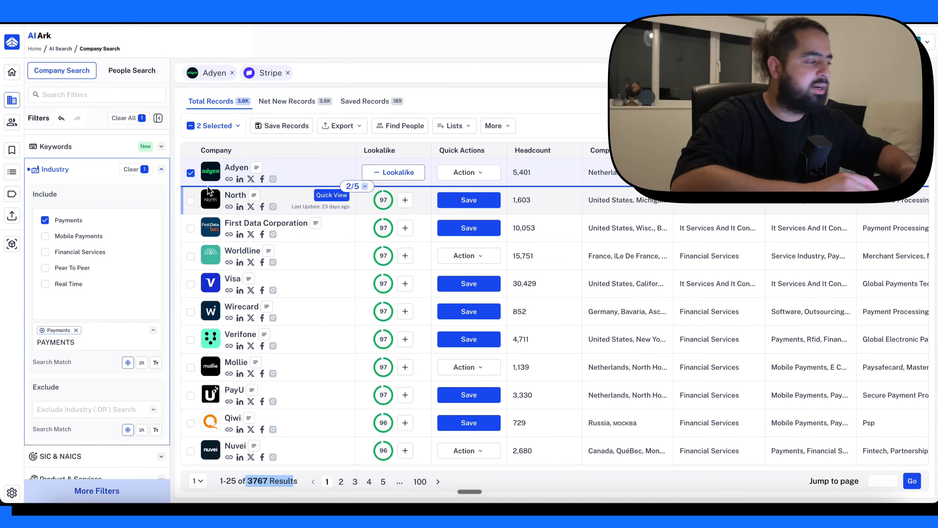
pyautogui.click(160, 170)
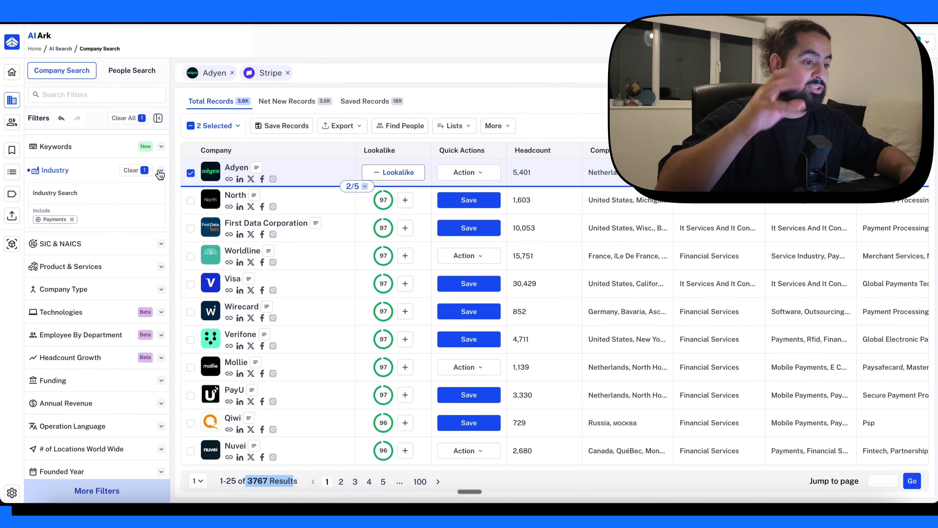
# - Examine the NAICS codes offered for inclusion in the SIC & NAICS filter
pyautogui.click(161, 243)
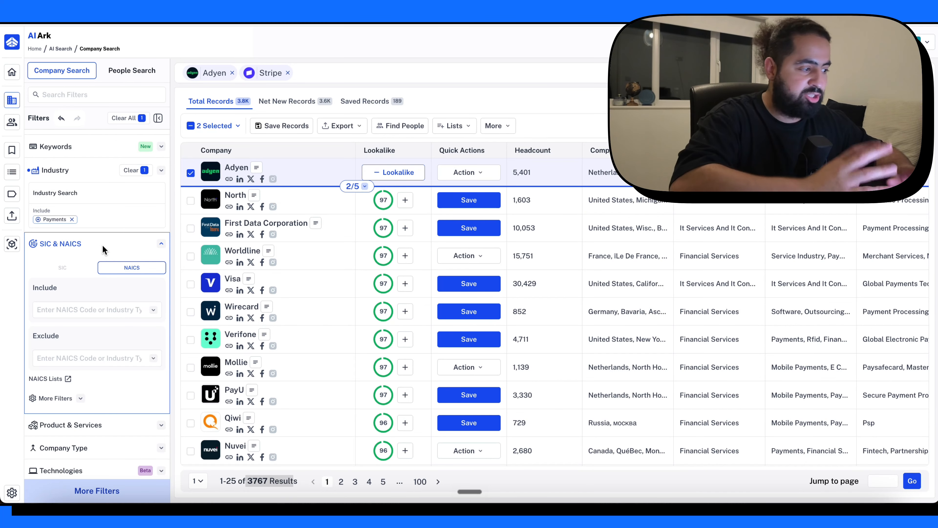
pyautogui.scroll(-1, 102, 325)
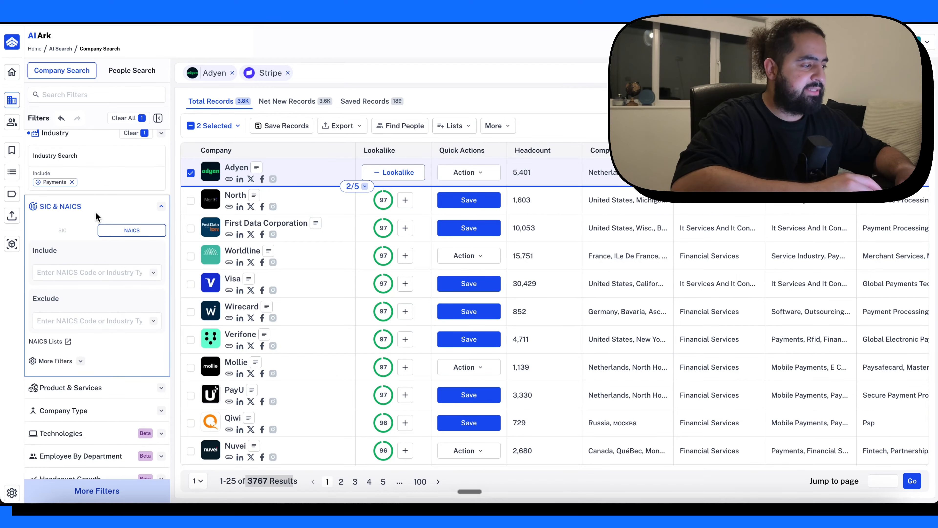
pyautogui.click(90, 272)
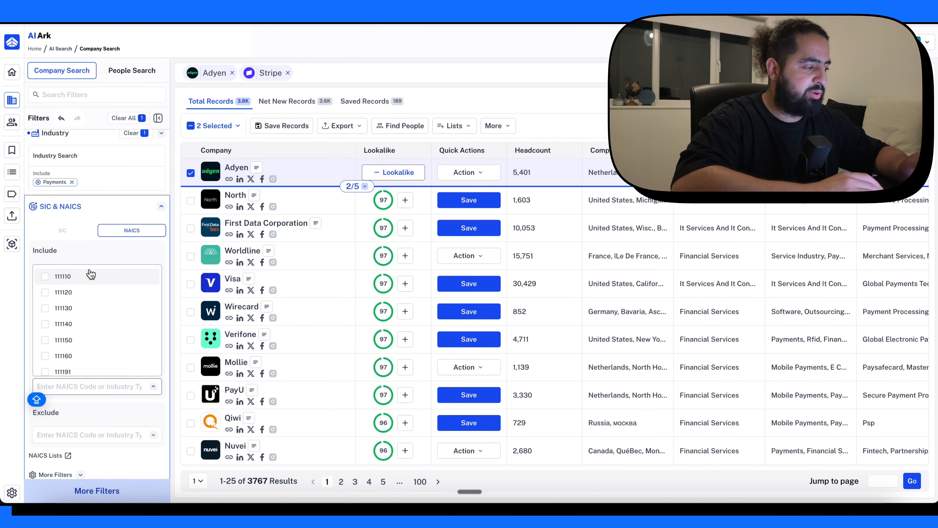
pyautogui.scroll(-1, 146, 284)
pyautogui.press('capslock')
pyautogui.scroll(-6, 146, 284)
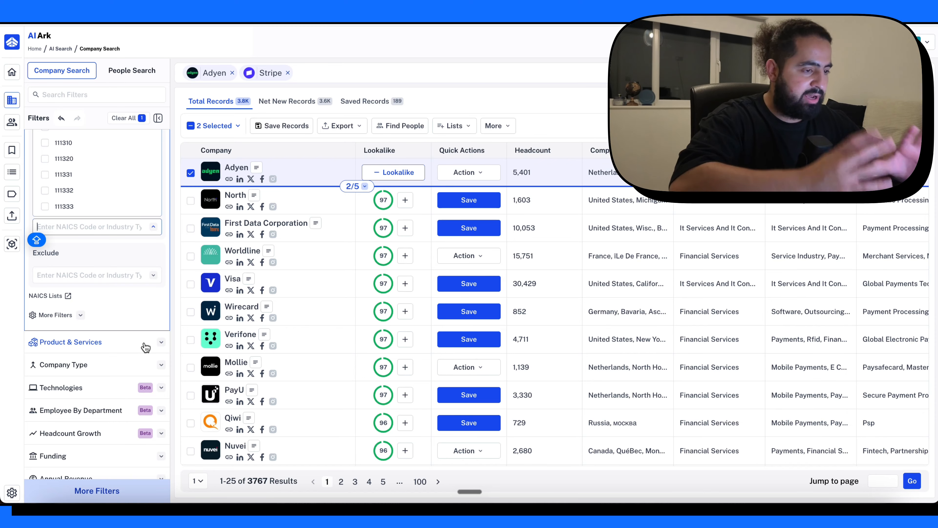
# - Examine the include options offered in the Product & Services filter
pyautogui.scroll(-2, 146, 348)
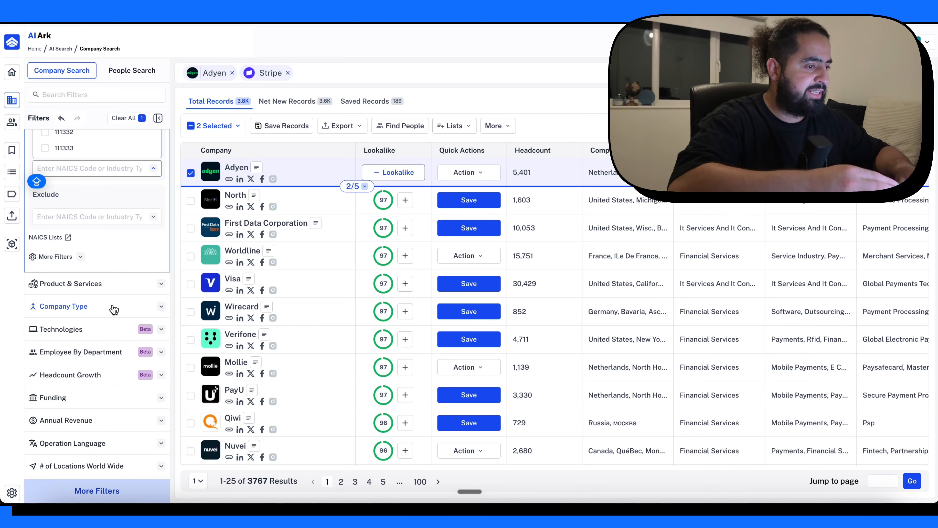
pyautogui.scroll(-2, 103, 241)
pyautogui.click(103, 241)
pyautogui.click(105, 178)
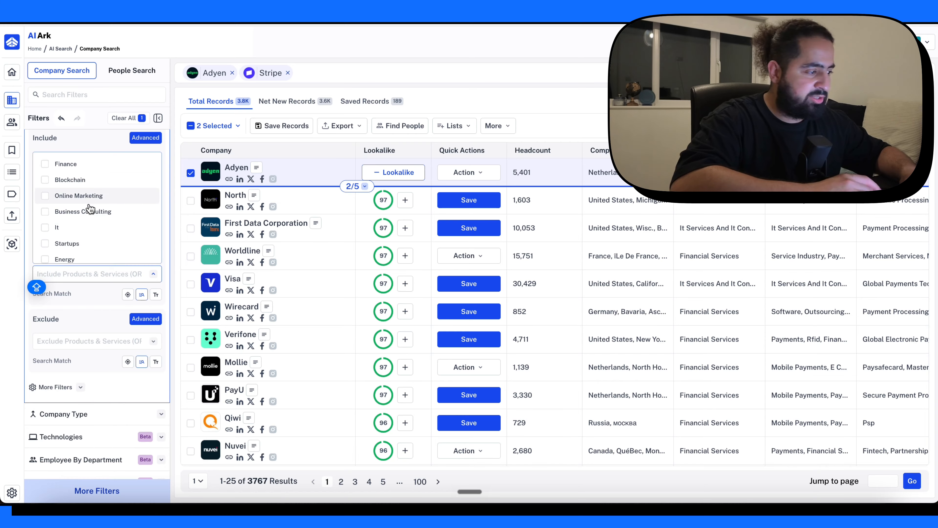
pyautogui.scroll(1, 92, 182)
pyautogui.scroll(-3, 87, 207)
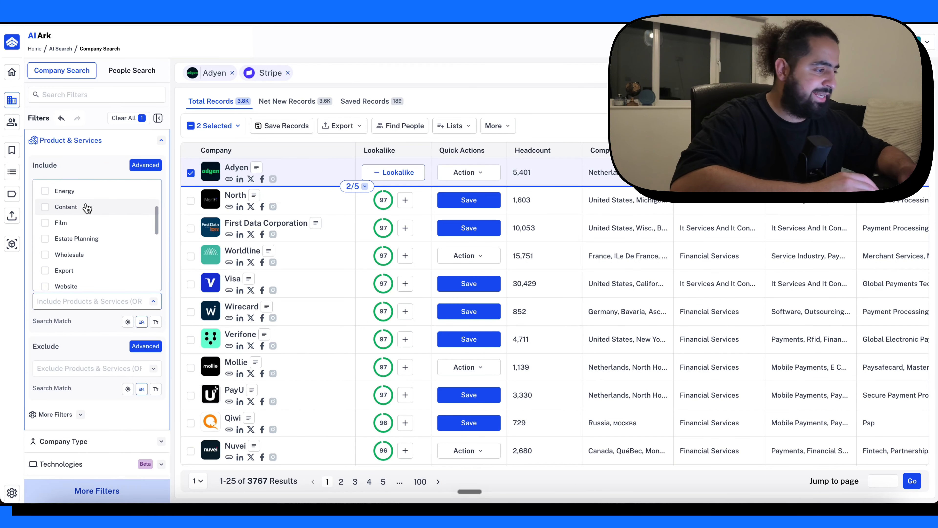
pyautogui.scroll(-5, 87, 208)
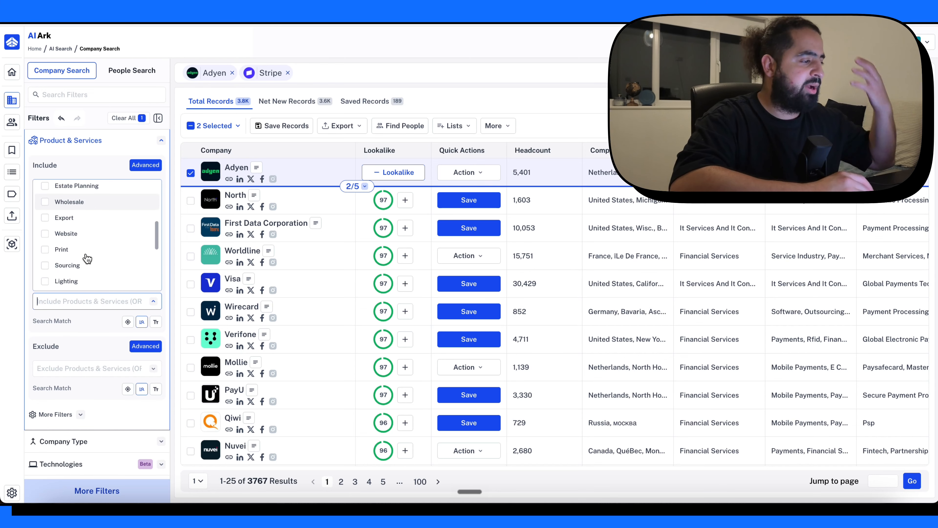
pyautogui.scroll(-4, 109, 311)
# - Exclude the Government Agency, Partnership and Non Profit company types from the company search
pyautogui.scroll(-2, 109, 308)
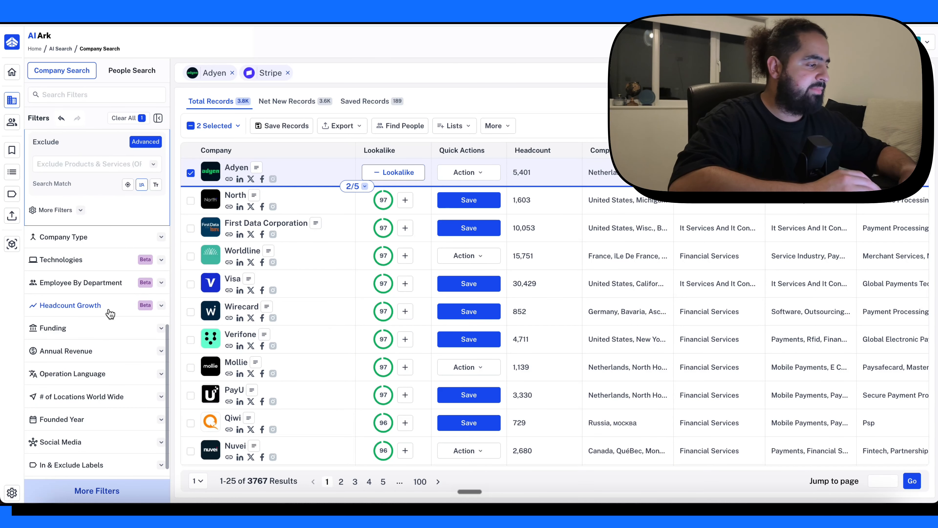
pyautogui.click(97, 218)
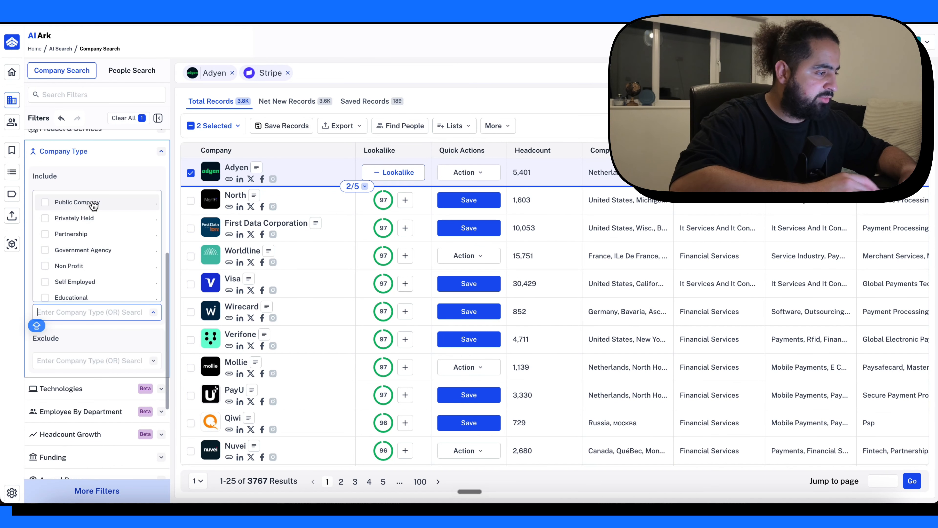
pyautogui.click(80, 359)
pyautogui.scroll(-3, 78, 369)
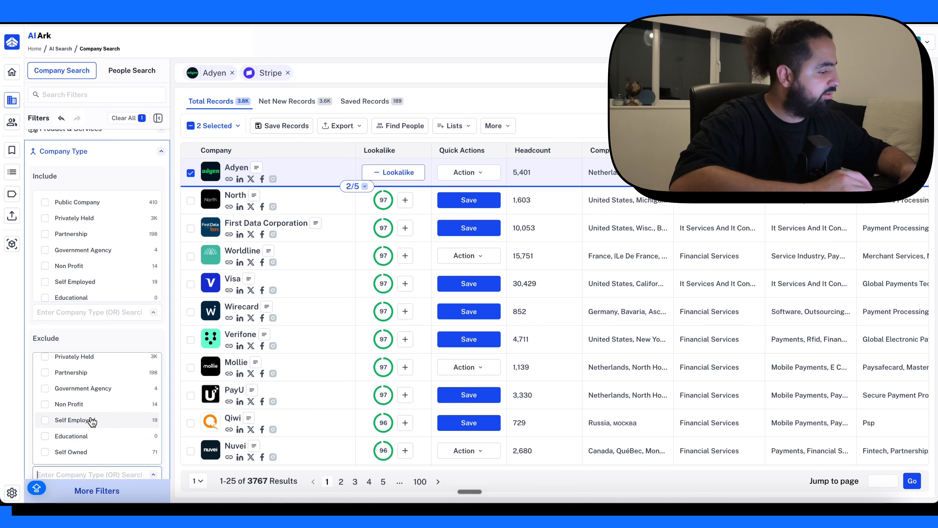
pyautogui.click(90, 389)
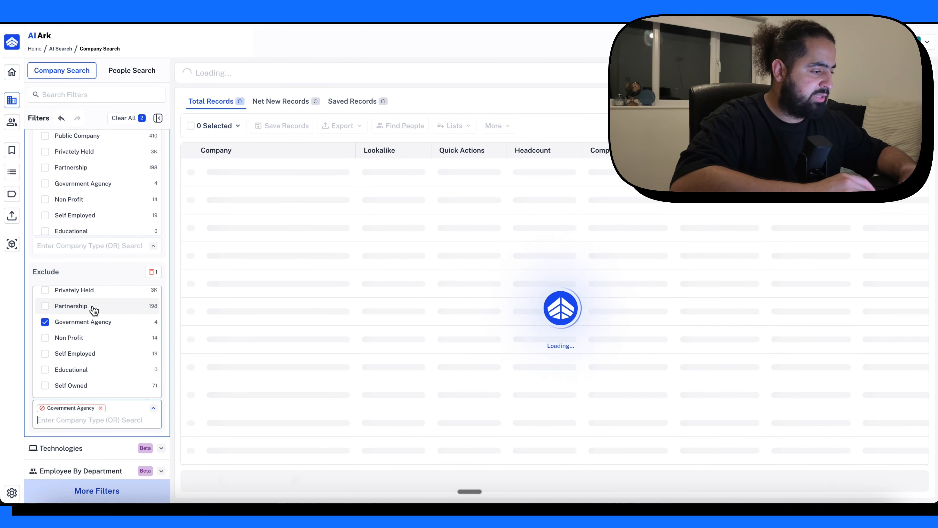
pyautogui.click(92, 307)
pyautogui.click(90, 337)
# - Examine the criteria available in the Headcount Growth and Employee By Department filters
pyautogui.scroll(-3, 121, 340)
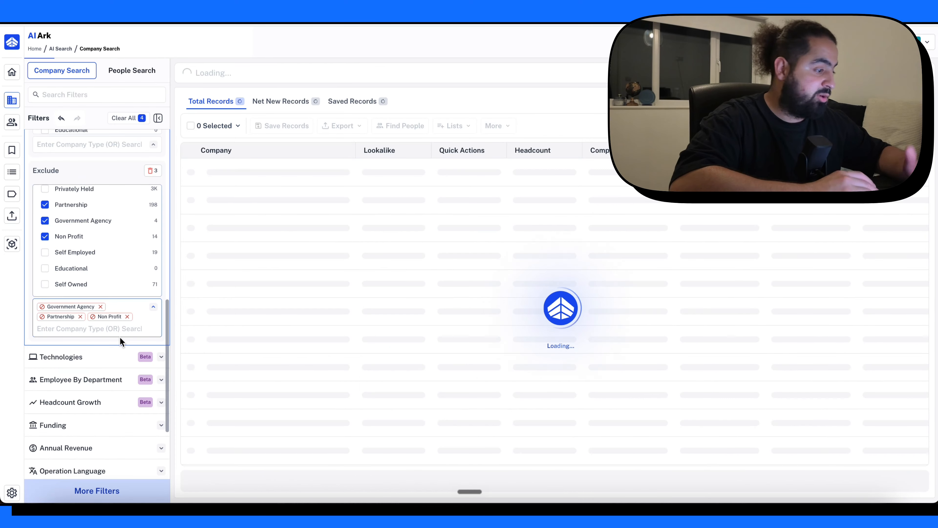
pyautogui.scroll(-2, 124, 357)
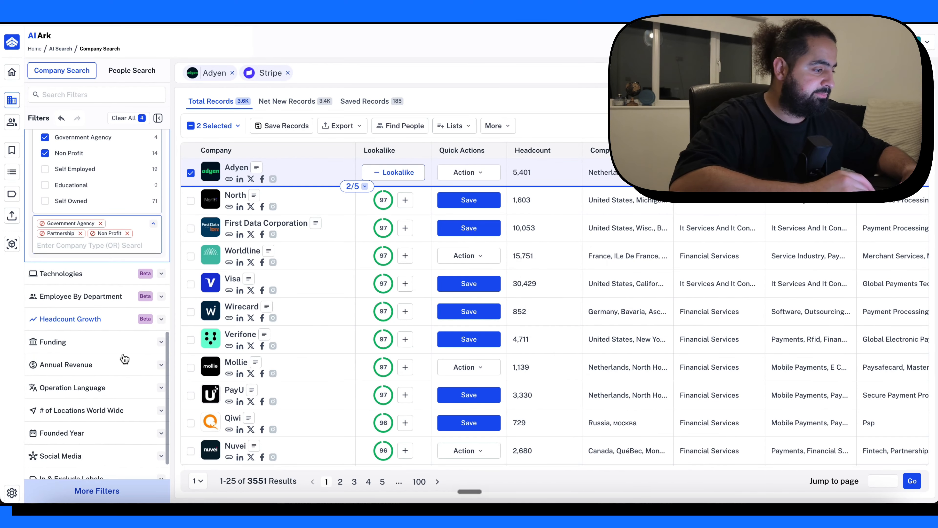
pyautogui.click(101, 311)
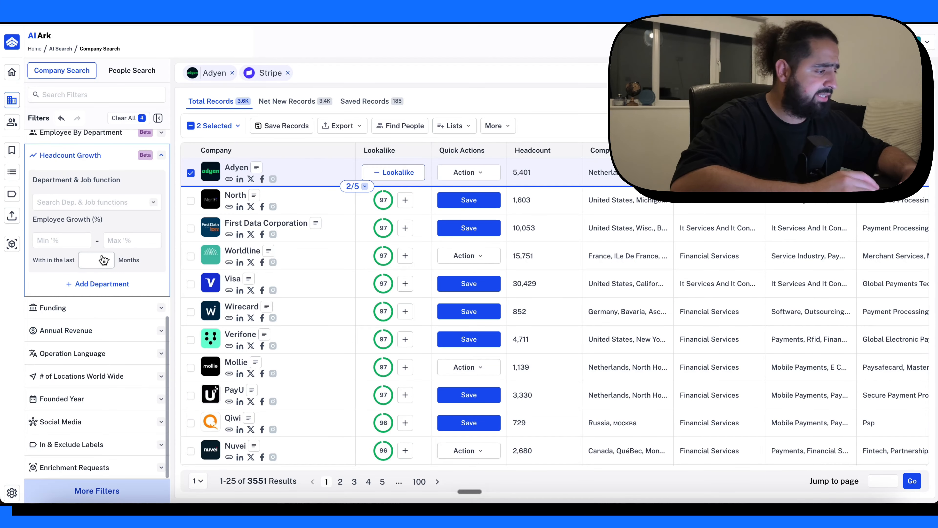
pyautogui.scroll(2, 102, 224)
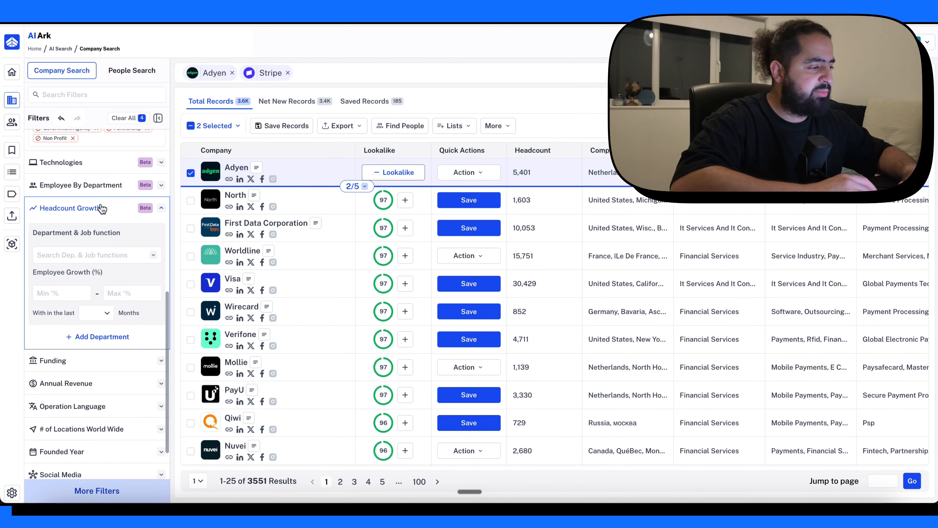
pyautogui.click(103, 209)
pyautogui.click(93, 268)
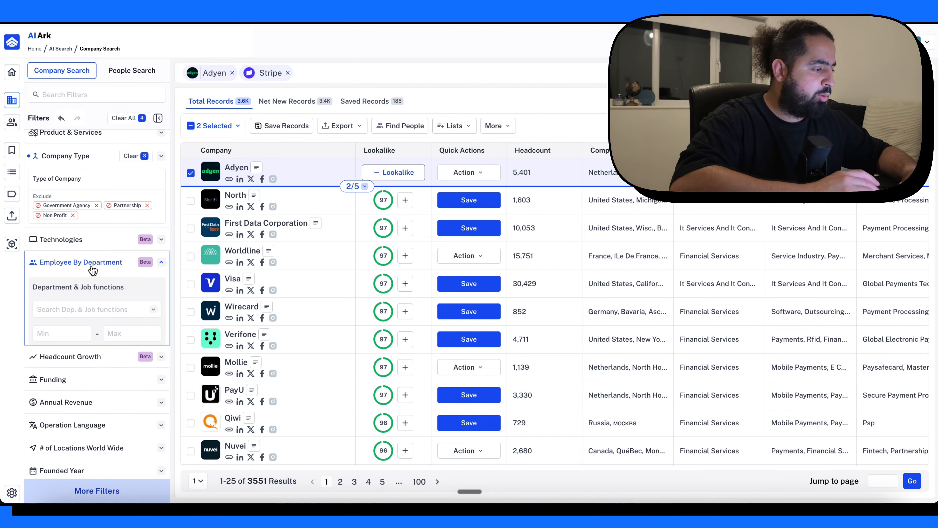
# - Examine the Funding filter's criteria and the languages offered for inclusion in the Operation Language filter
pyautogui.scroll(-4, 105, 325)
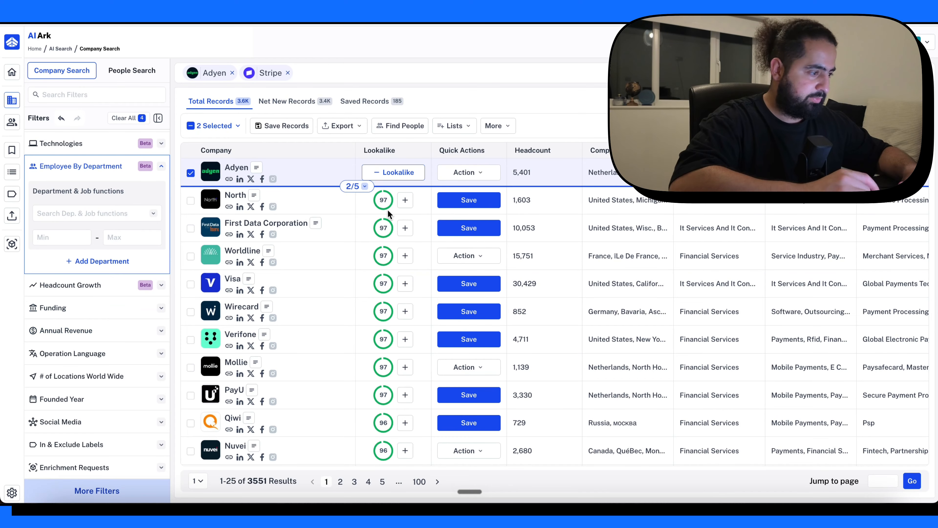
pyautogui.click(115, 307)
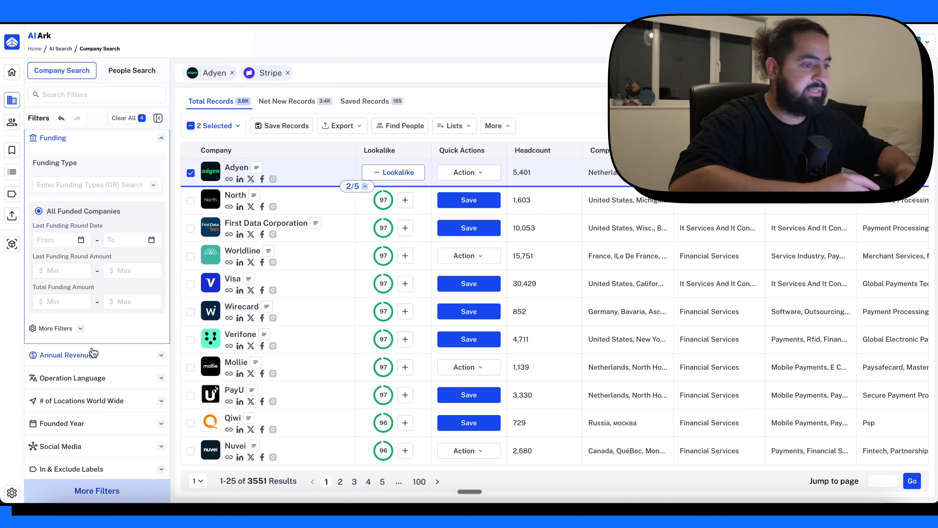
pyautogui.scroll(-1, 74, 384)
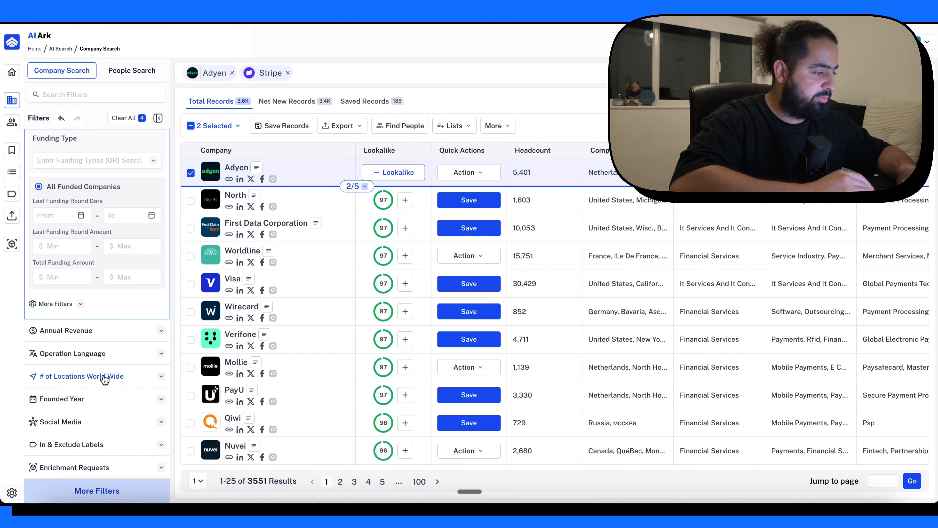
pyautogui.click(85, 354)
pyautogui.click(91, 280)
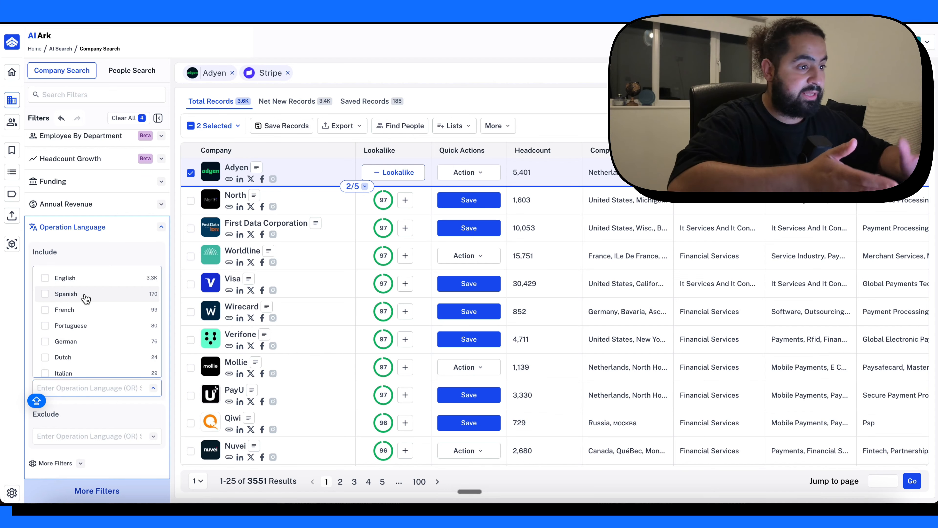
pyautogui.scroll(-10, 86, 298)
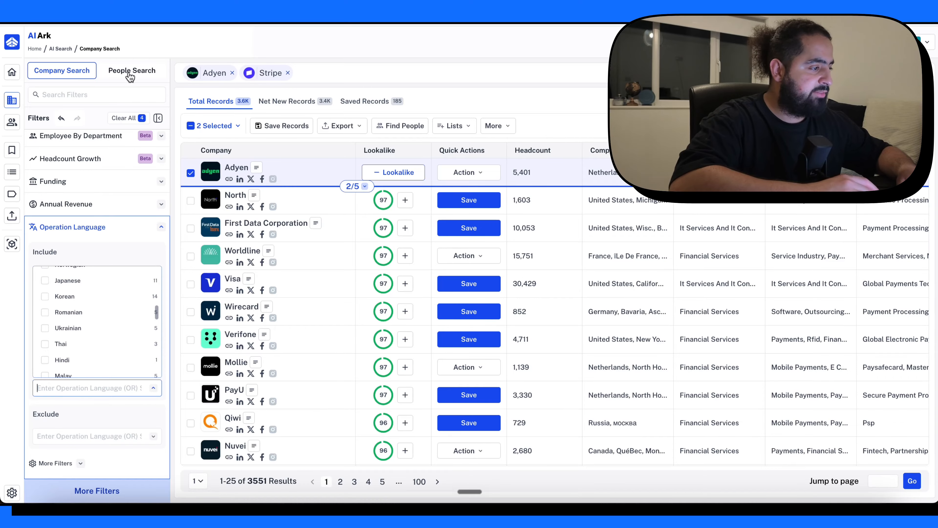
# - Examine the platforms offered for inclusion in the Social Media filter
pyautogui.scroll(-3, 119, 218)
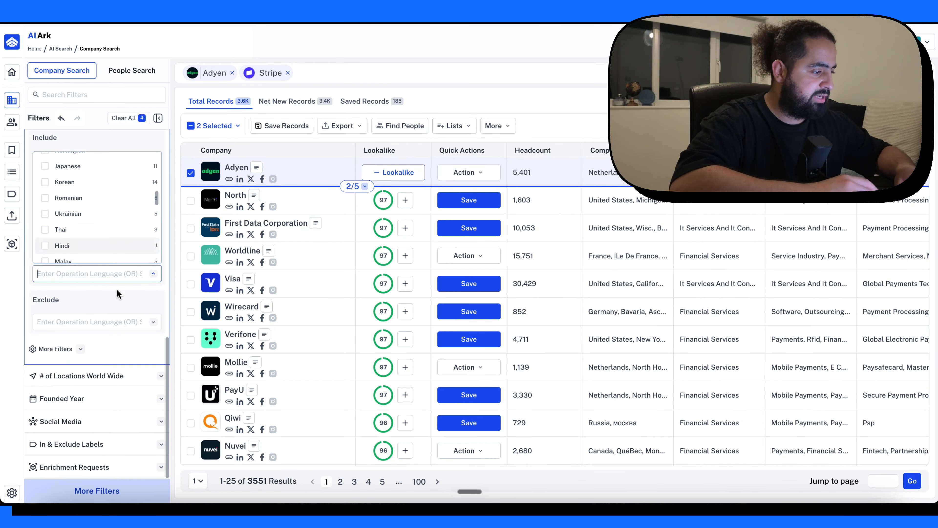
pyautogui.click(90, 422)
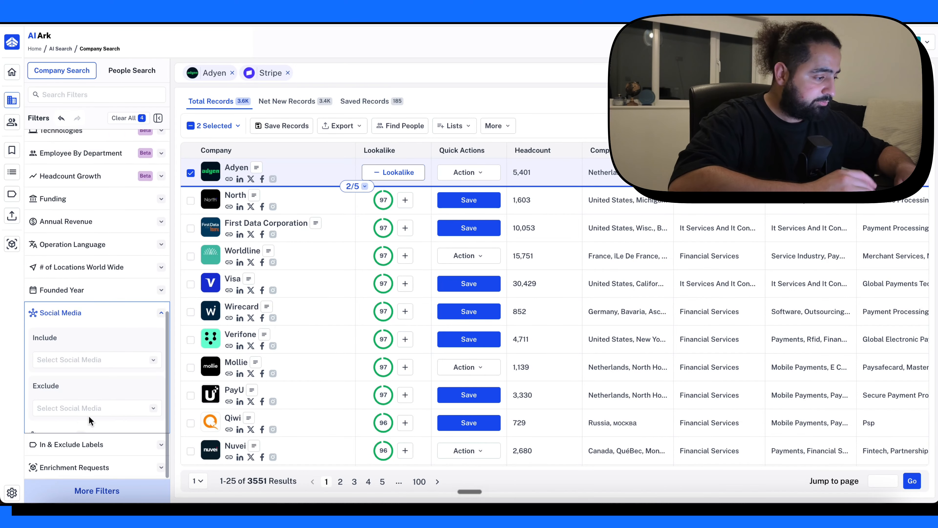
pyautogui.click(85, 342)
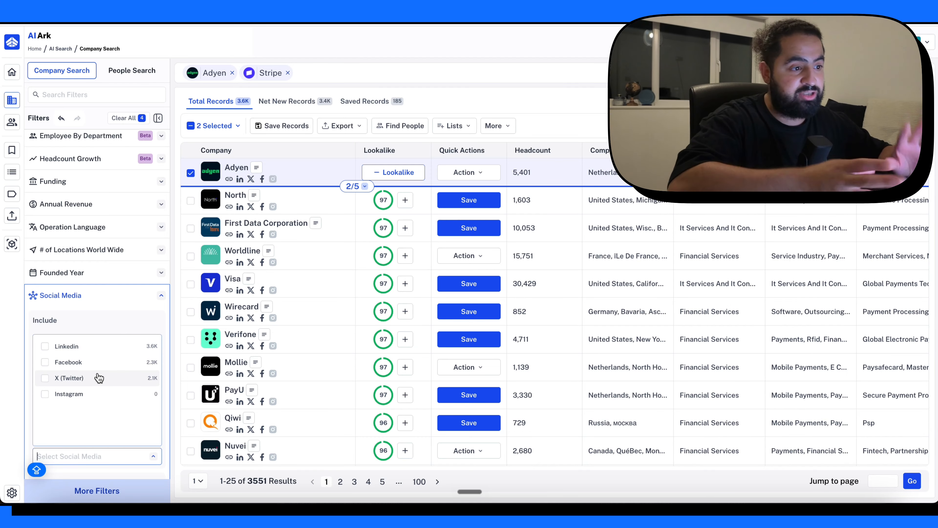
pyautogui.scroll(-3, 111, 374)
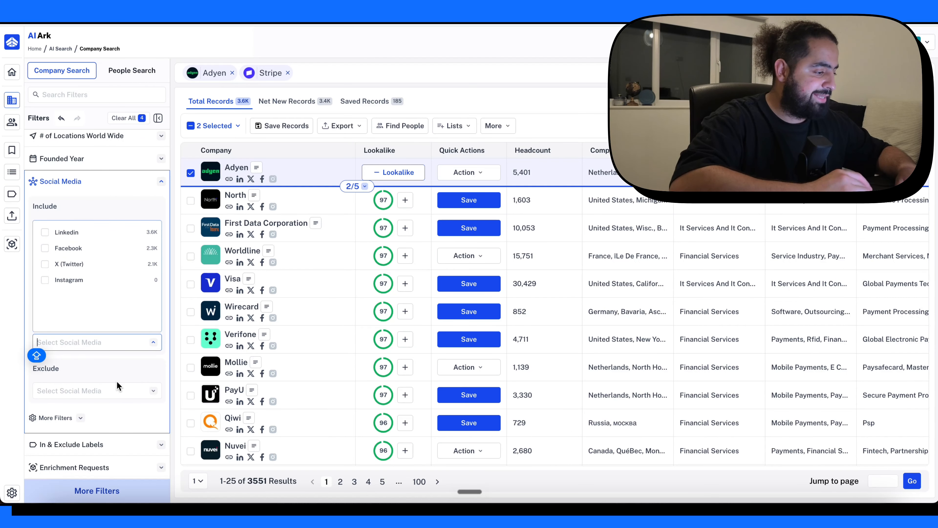
# - Select all 3,551 results of the lookalike company search and find the people at those companies
pyautogui.scroll(15, 111, 381)
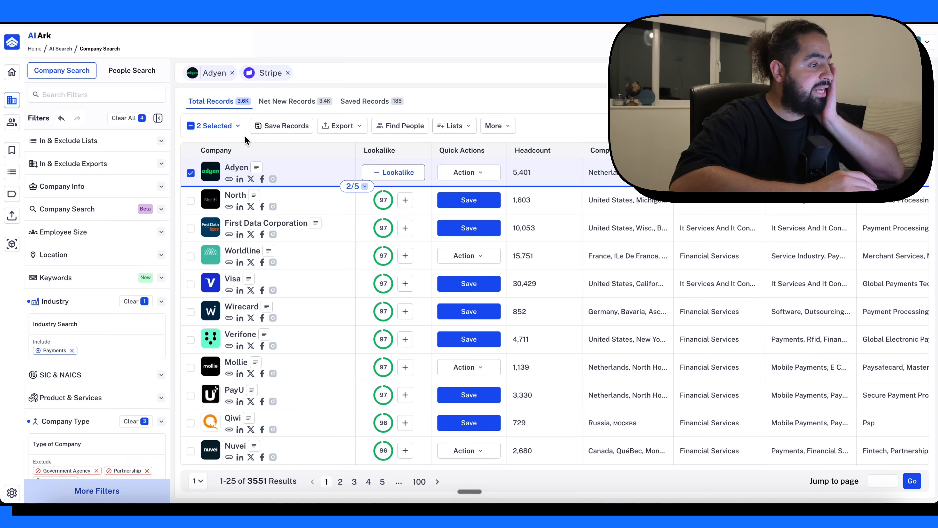
pyautogui.click(355, 186)
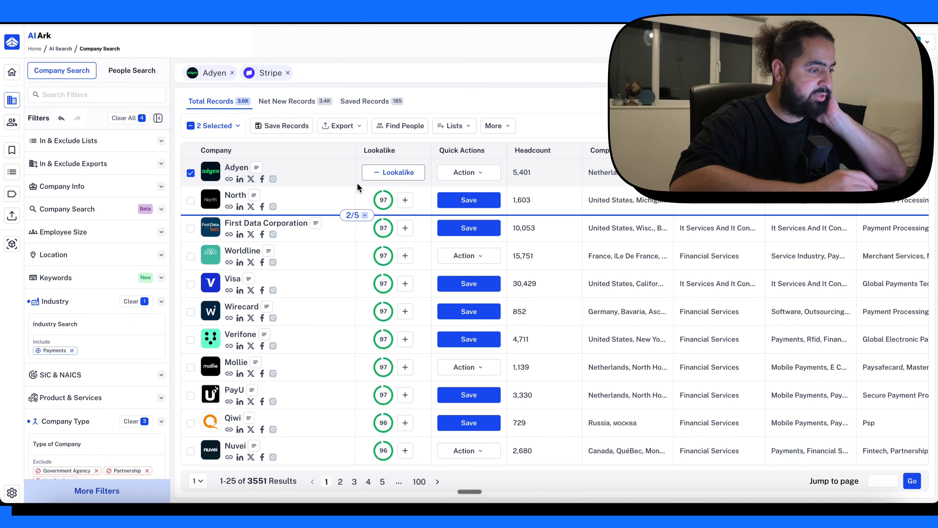
pyautogui.click(227, 126)
pyautogui.click(231, 159)
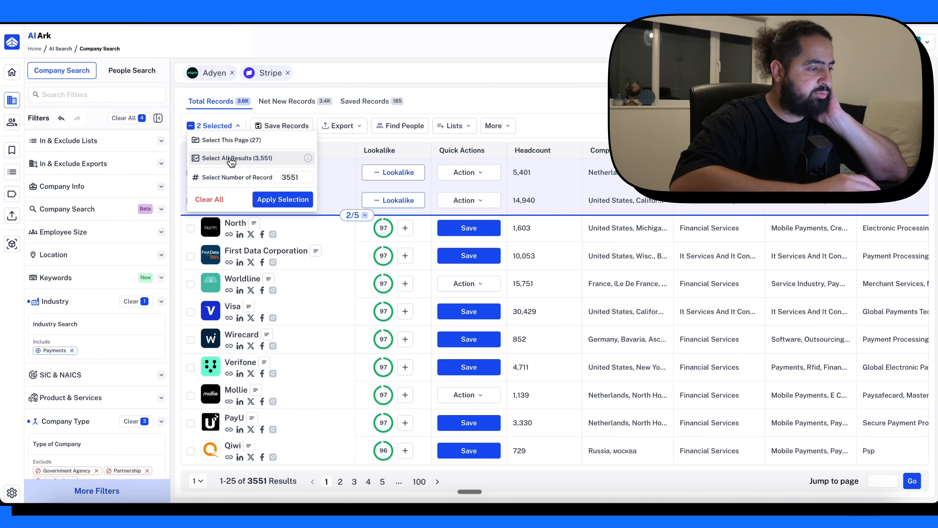
pyautogui.click(283, 200)
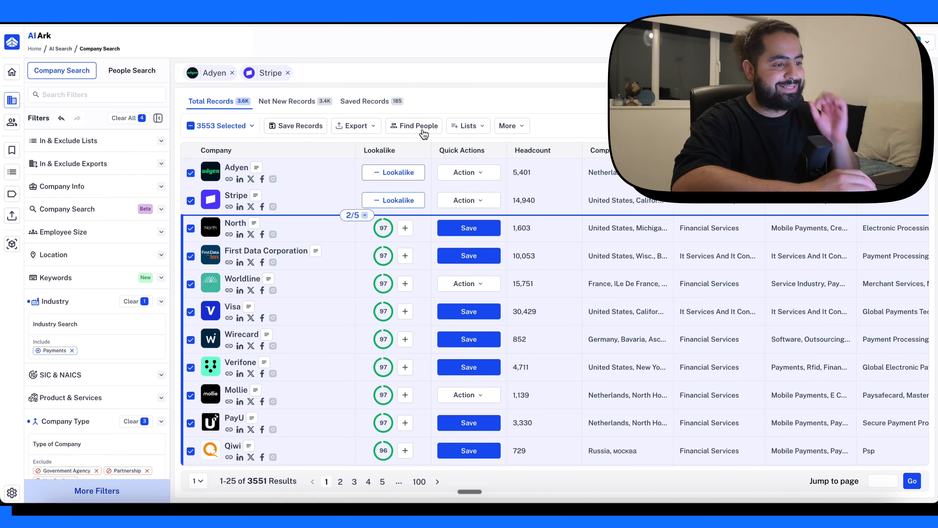
pyautogui.click(415, 124)
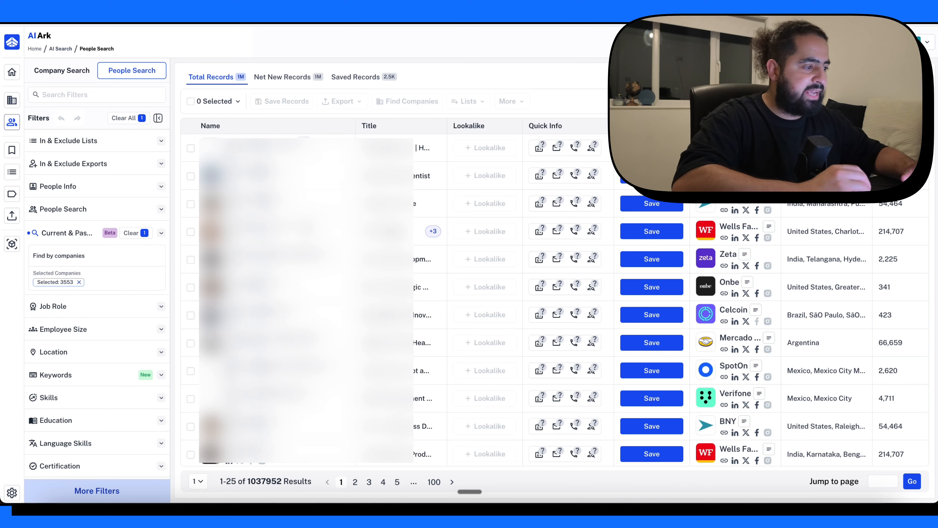
# - Include Chief Revenue Officer as a current job title in the people search
pyautogui.scroll(-2, 554, 300)
pyautogui.scroll(2, 554, 300)
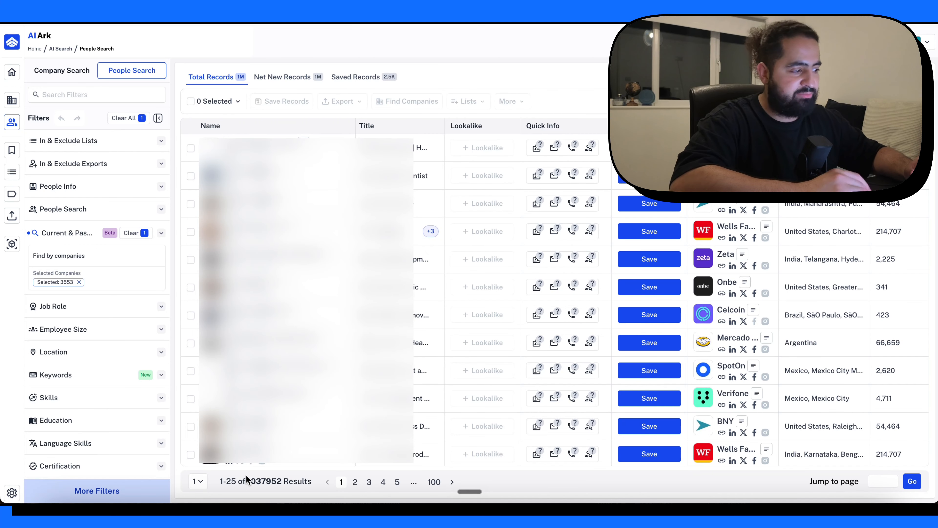
pyautogui.scroll(-3, 94, 199)
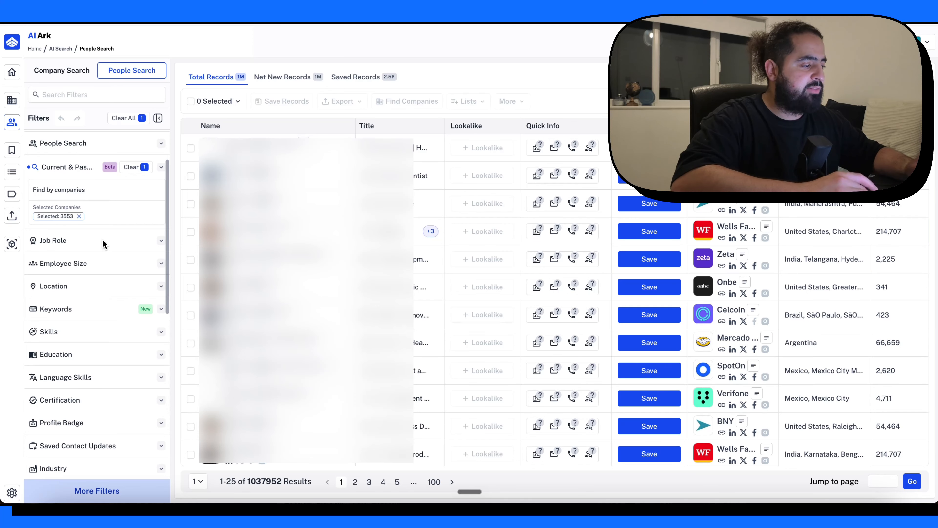
pyautogui.click(103, 241)
pyautogui.click(73, 324)
pyautogui.write('chiedf')
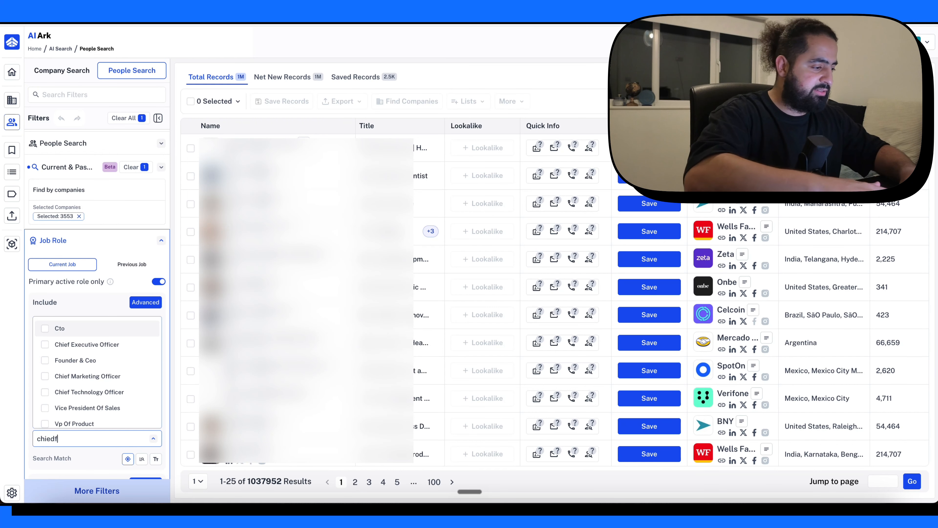
pyautogui.press('BackSpace')
pyautogui.press('BackSpace')
pyautogui.write('f revenue')
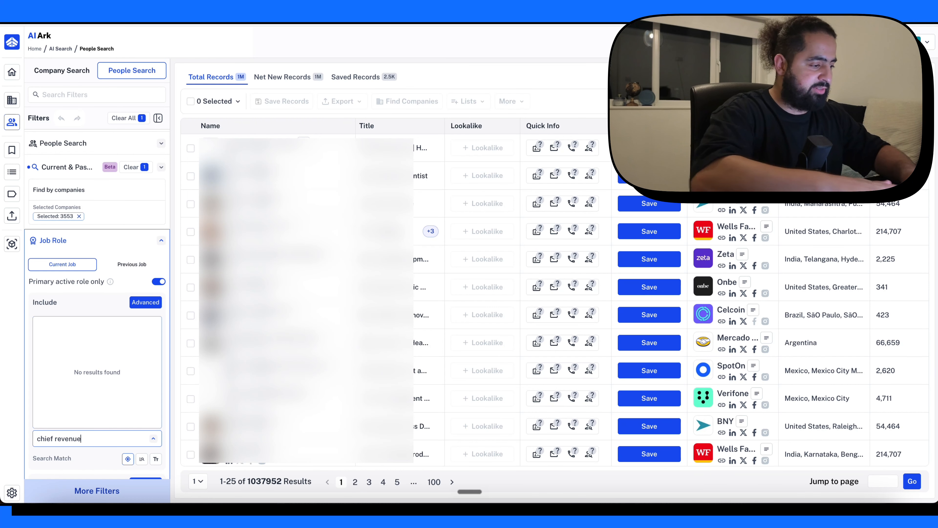
pyautogui.click(74, 344)
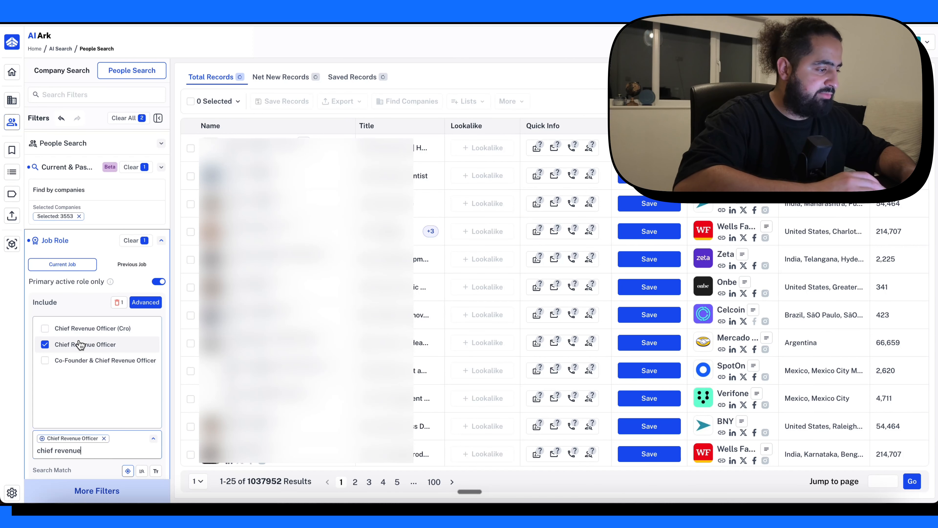
# - Try to find chief commercial officers among the current job titles to include
pyautogui.scroll(-2, 98, 392)
pyautogui.tripleClick(44, 358)
pyautogui.write('chie')
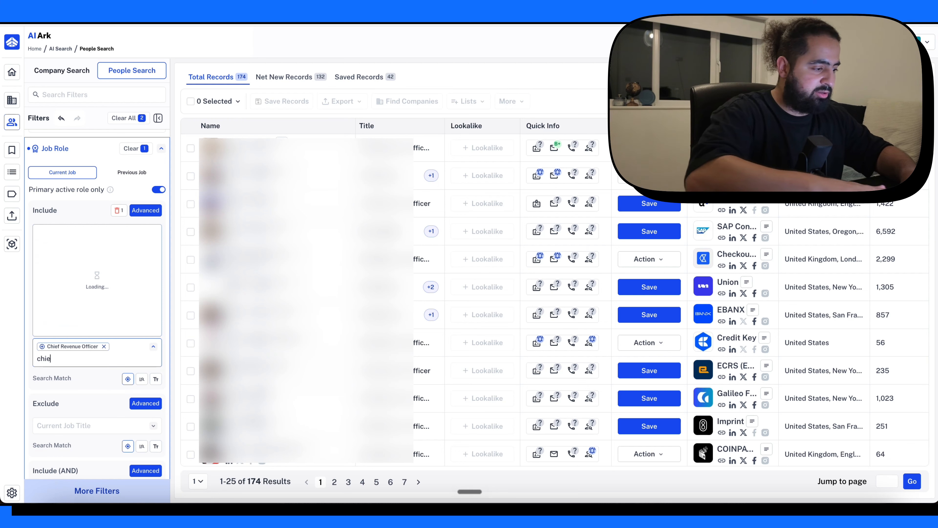
pyautogui.write('f commercial officer')
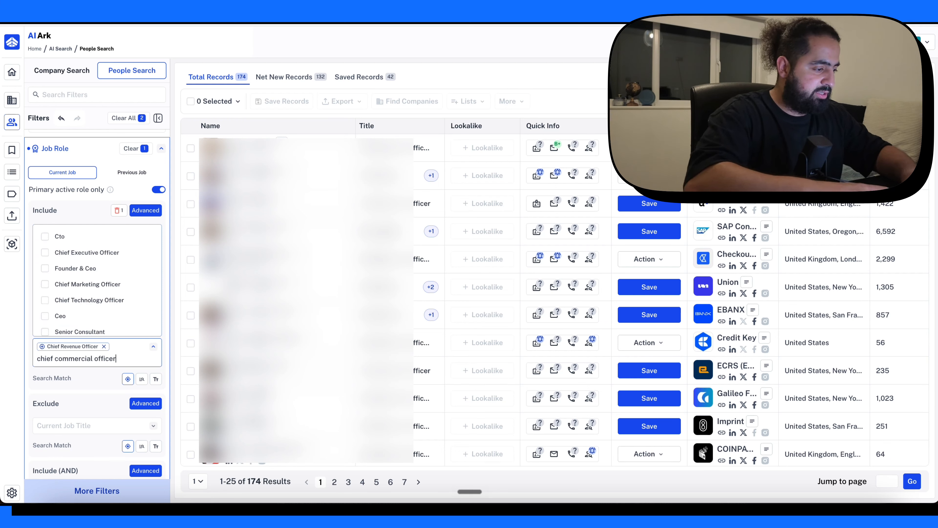
pyautogui.write('s')
pyautogui.hotkey('ctrl', 'a')
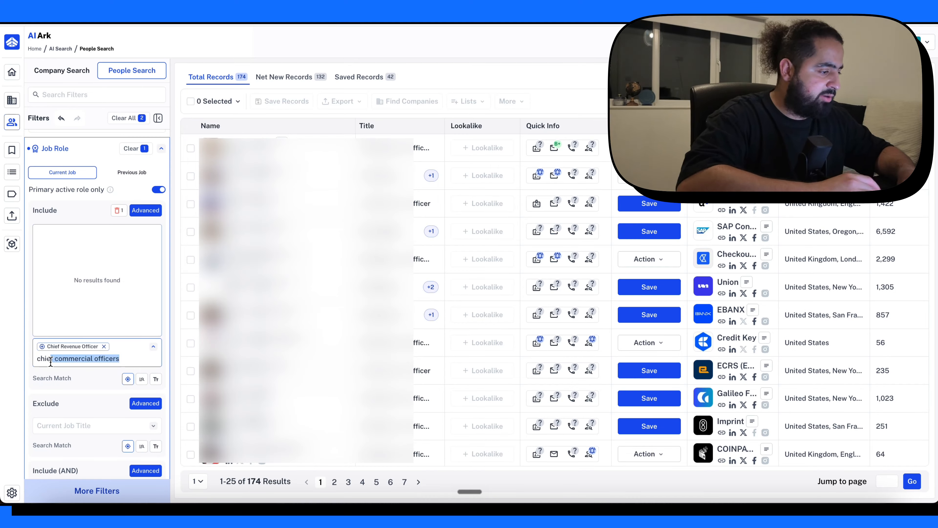
pyautogui.press('BackSpace')
# - Add Founders to the included current job titles
pyautogui.write('founder')
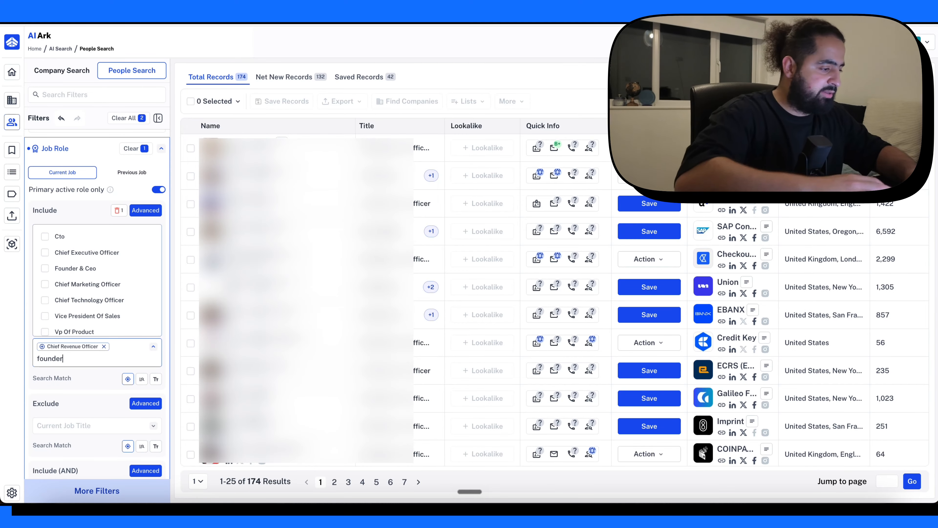
pyautogui.write('s')
pyautogui.click(92, 244)
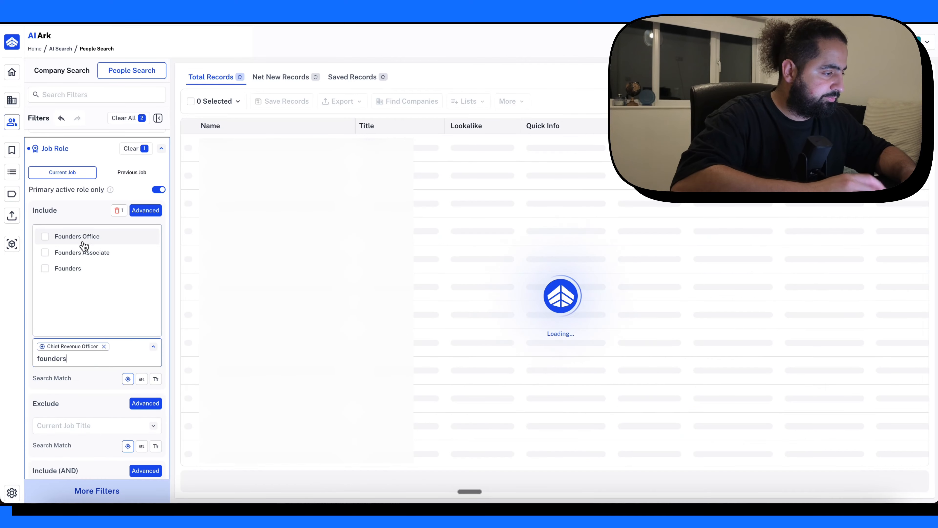
pyautogui.click(73, 269)
# - Exclude the Chief People Officer current job title from the people search
pyautogui.scroll(-3, 79, 303)
pyautogui.click(70, 340)
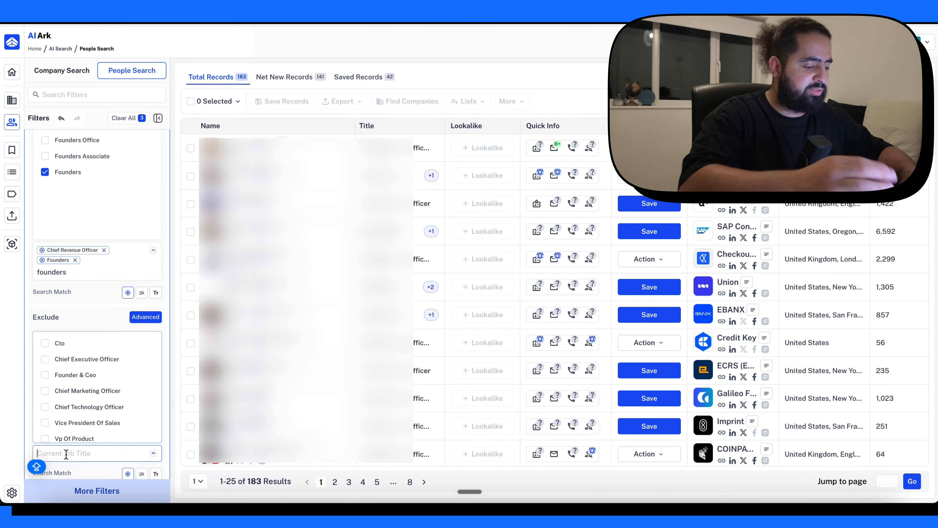
pyautogui.write('chief people')
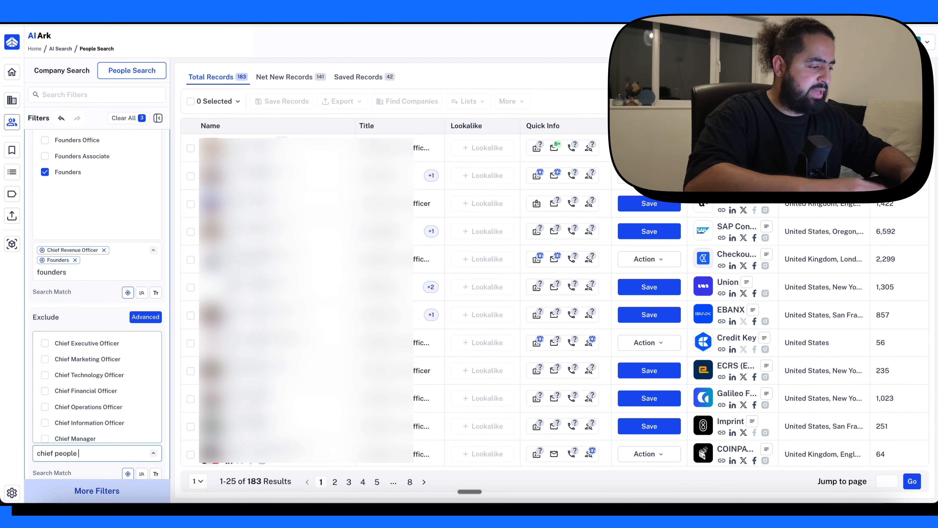
pyautogui.write(' off')
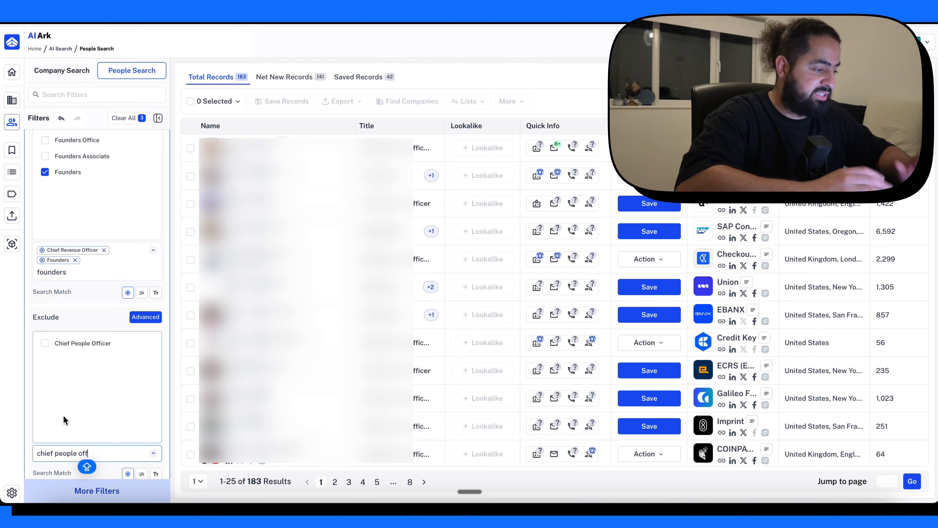
pyautogui.click(80, 345)
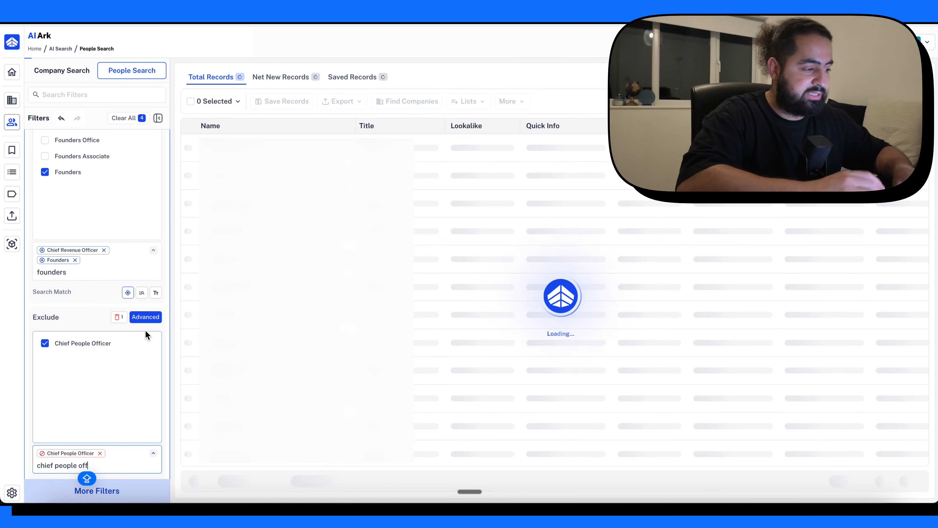
# - Examine the Job Role filter's search match options and the other filters available for the people search
pyautogui.scroll(-5, 145, 290)
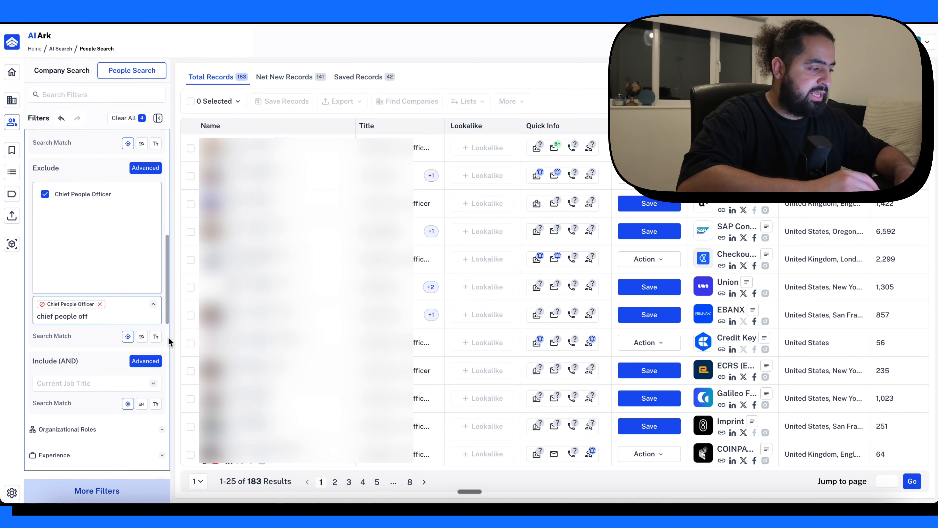
pyautogui.click(107, 306)
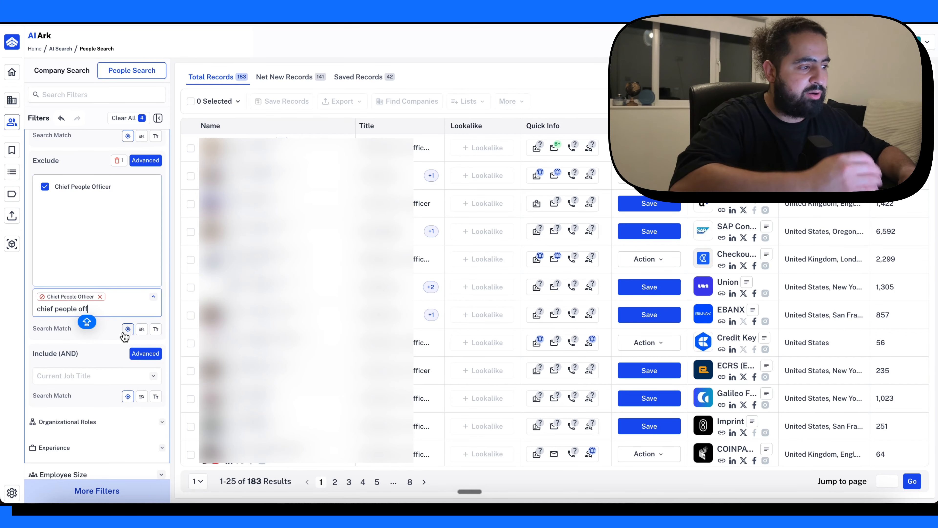
pyautogui.scroll(-5, 125, 337)
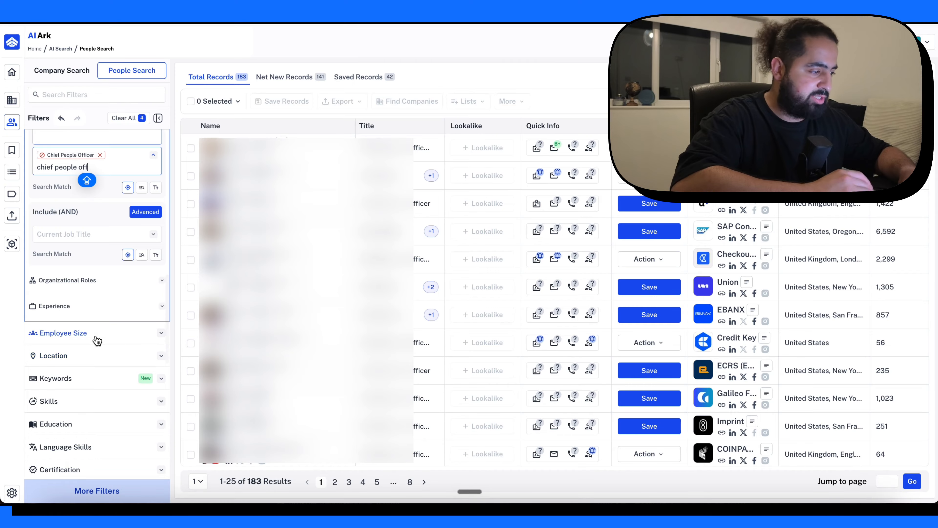
pyautogui.scroll(12, 97, 340)
pyautogui.scroll(-2, 106, 200)
pyautogui.scroll(2, 89, 237)
pyautogui.scroll(-1, 99, 238)
pyautogui.scroll(-12, 111, 308)
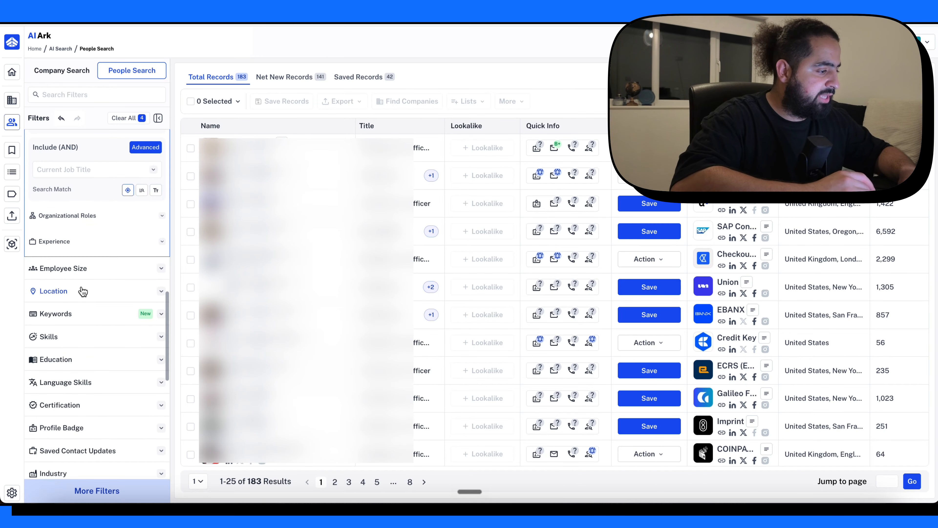
pyautogui.scroll(-3, 89, 296)
pyautogui.scroll(-3, 77, 264)
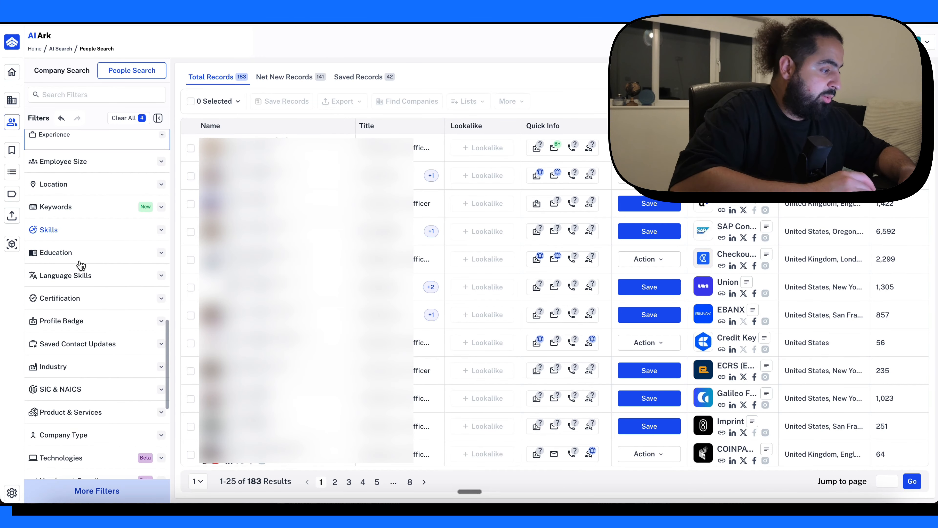
# - Try including the Clay.Com skill in the people search and remove it again
pyautogui.click(78, 233)
pyautogui.click(84, 195)
pyautogui.write('lay')
pyautogui.press('BackSpace')
pyautogui.press('BackSpace')
pyautogui.press('BackSpace')
pyautogui.write('clay.com')
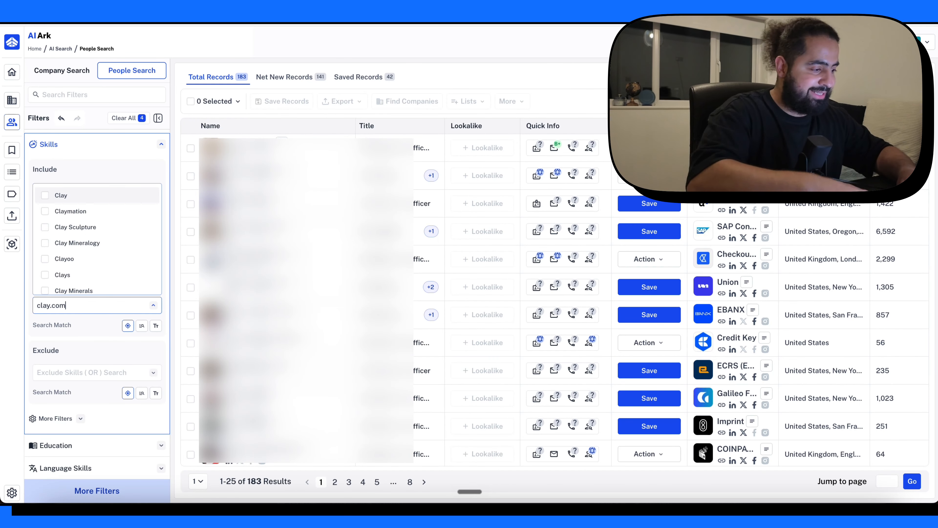
pyautogui.press('capslock')
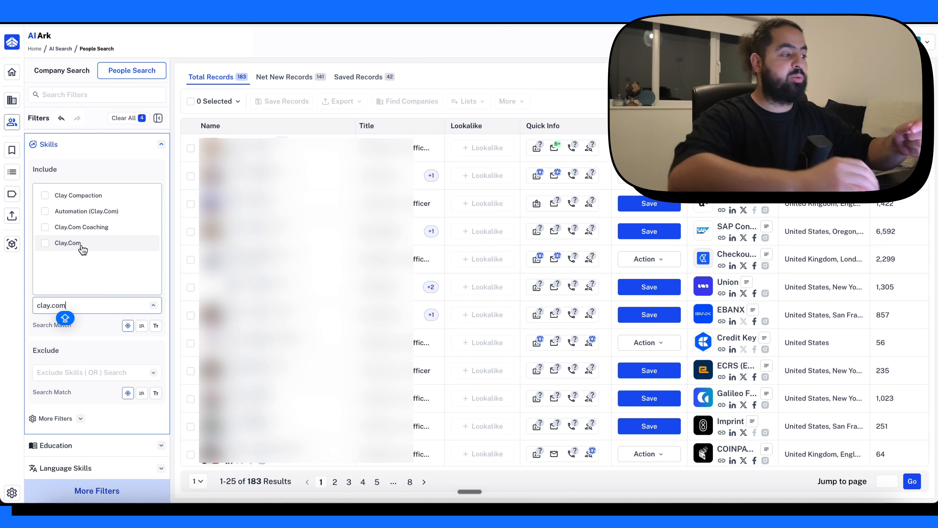
pyautogui.click(75, 251)
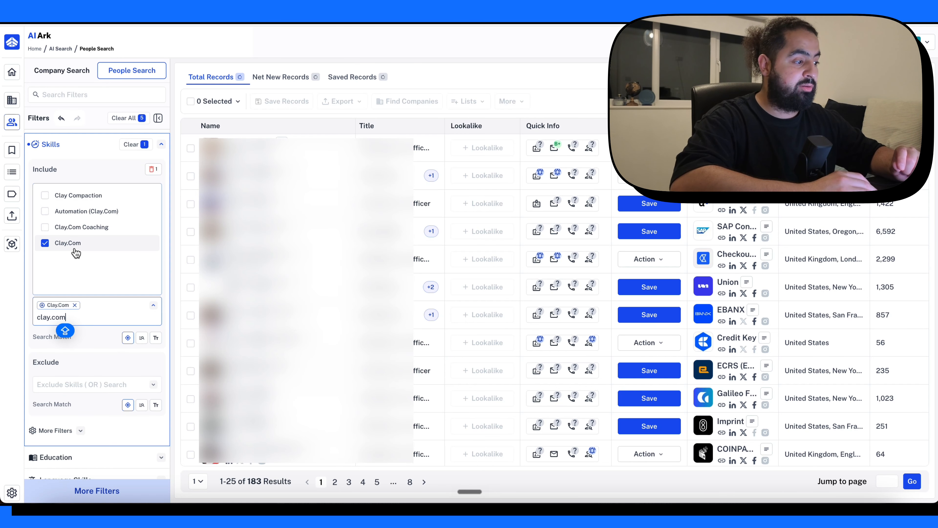
pyautogui.click(76, 247)
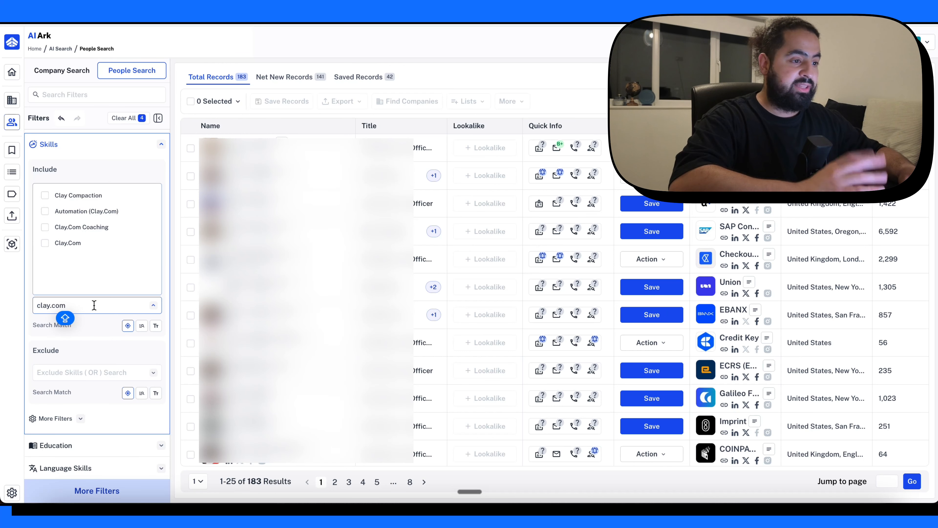
# - Limit the people search to profiles with the Verified Account badge
pyautogui.scroll(-6, 94, 315)
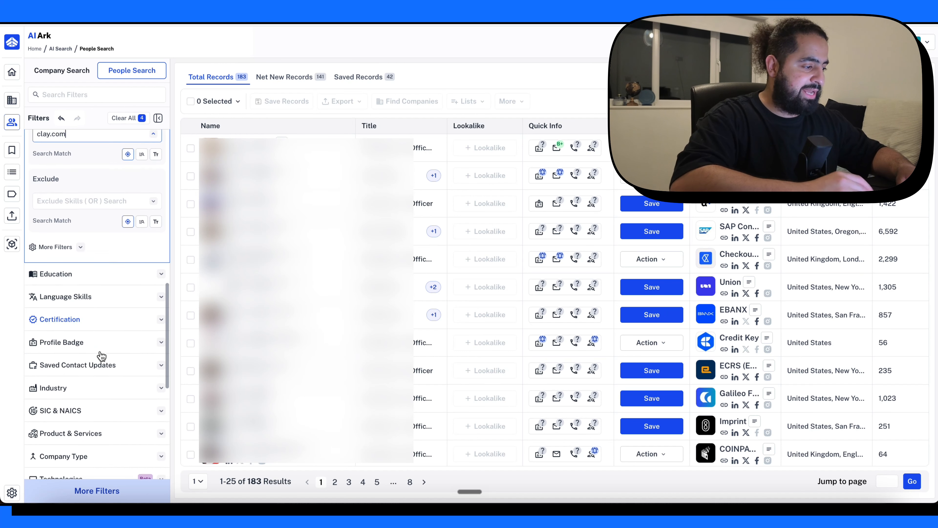
pyautogui.click(93, 307)
pyautogui.scroll(1, 112, 304)
pyautogui.click(94, 206)
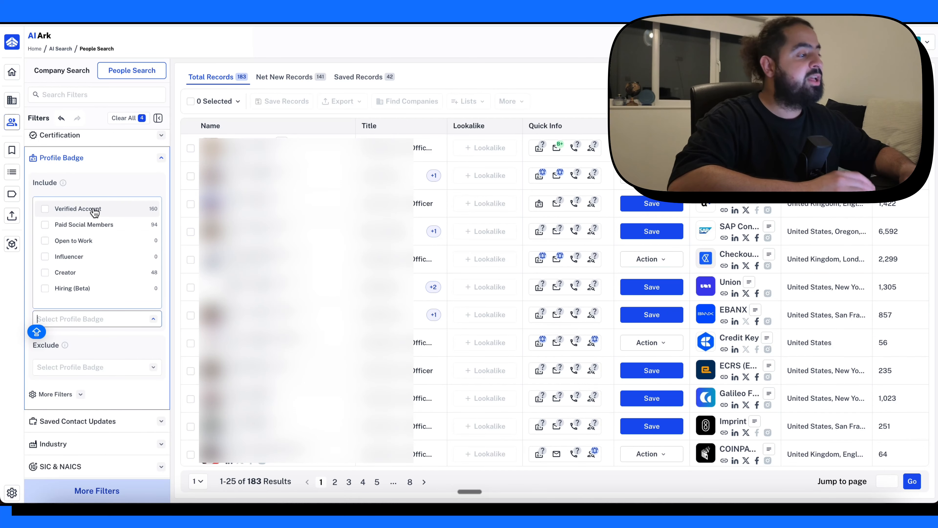
pyautogui.click(95, 211)
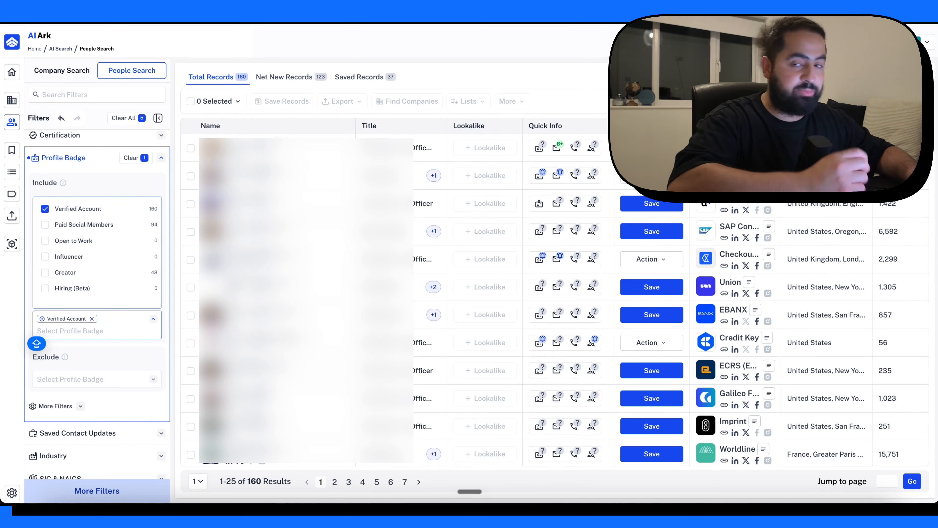
# - Examine the past company criteria of the company filter and the remaining filters of the people search
pyautogui.scroll(12, 97, 303)
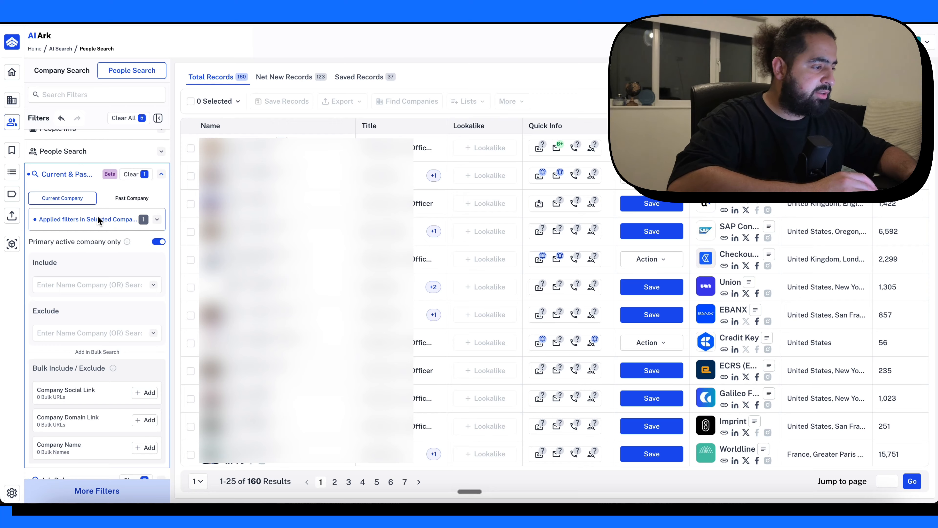
pyautogui.scroll(-1, 98, 272)
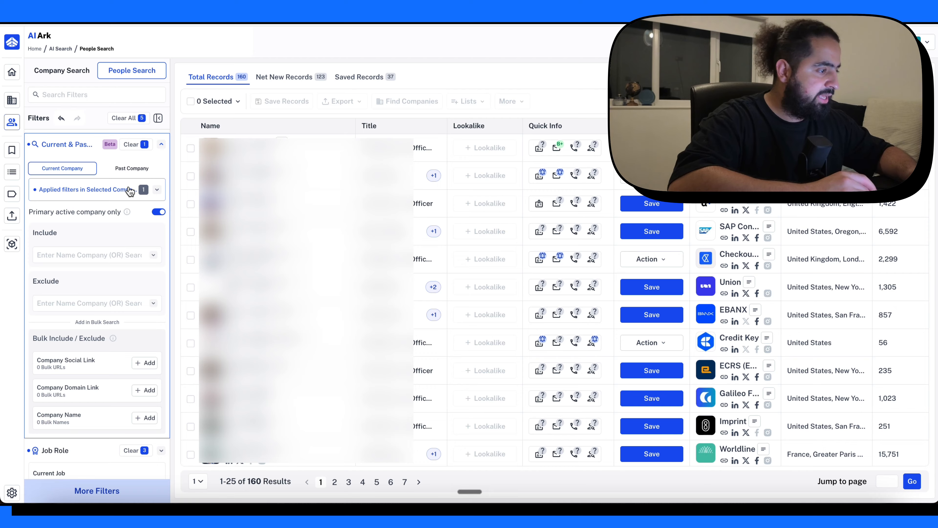
pyautogui.click(126, 170)
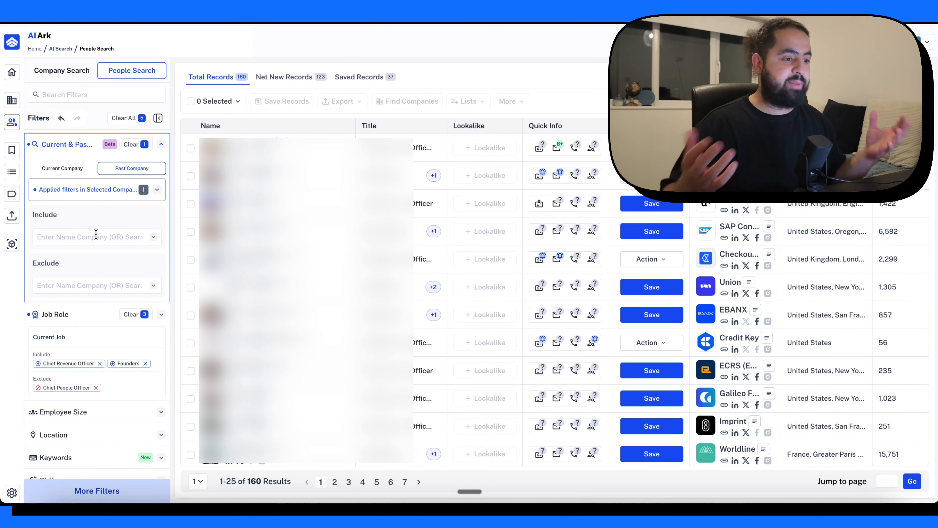
pyautogui.scroll(-10, 96, 306)
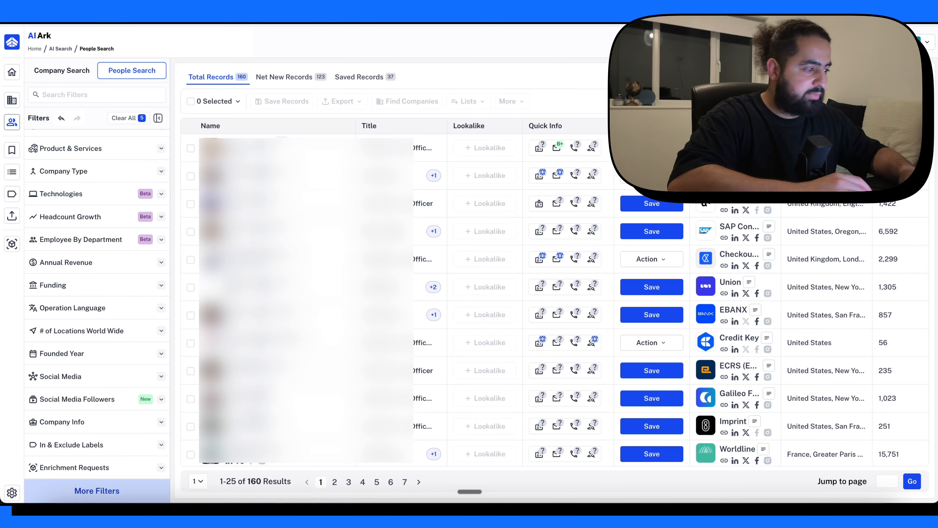
# - Examine the languages offered by the Operation Language filter of the people search
pyautogui.click(108, 309)
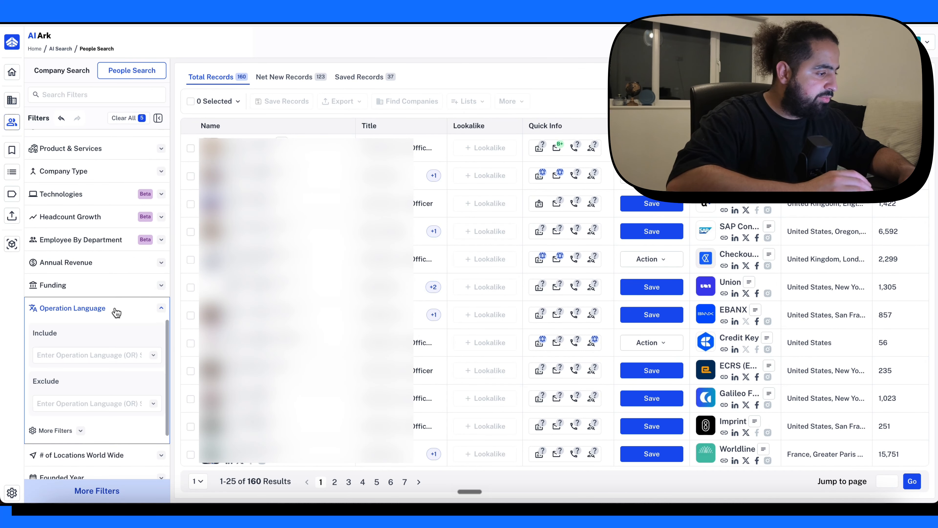
pyautogui.click(97, 309)
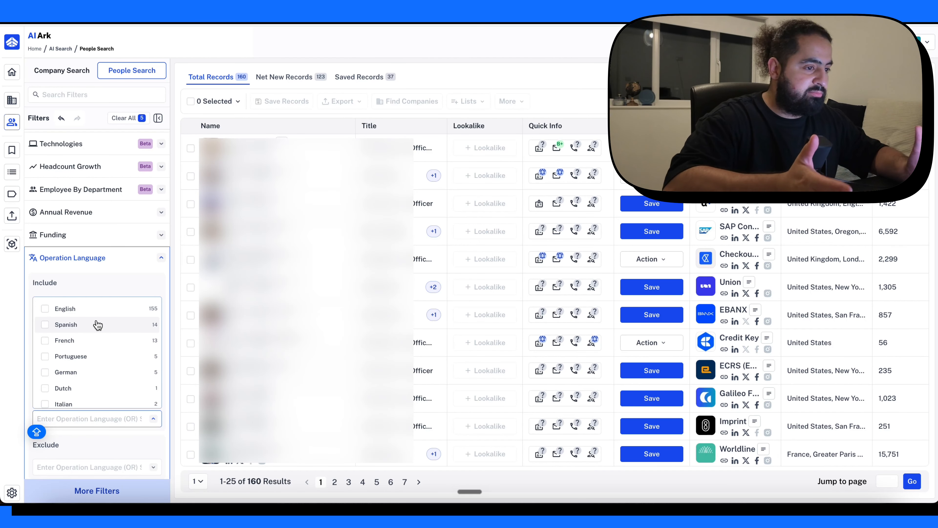
pyautogui.click(97, 324)
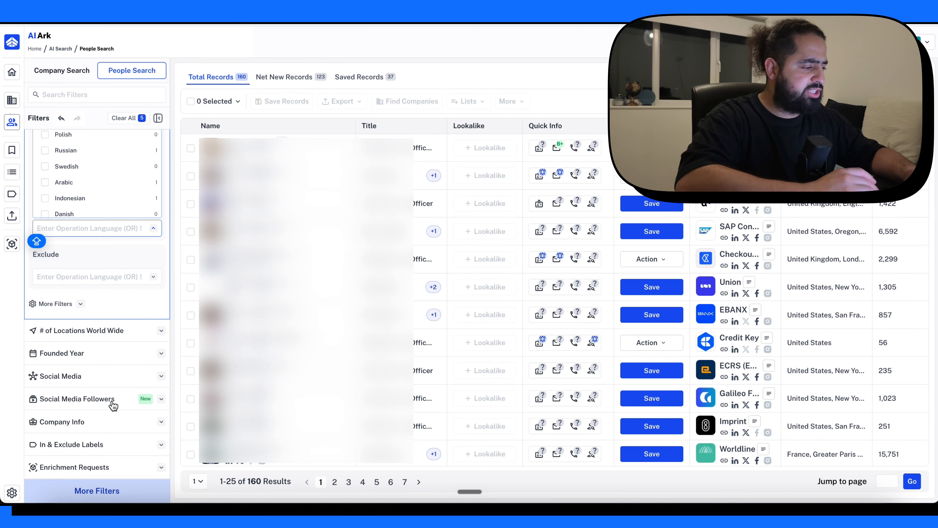
# - Examine the LinkedIn follower ranges of the Social Media Followers filter and review the filters applied to the people search
pyautogui.click(113, 401)
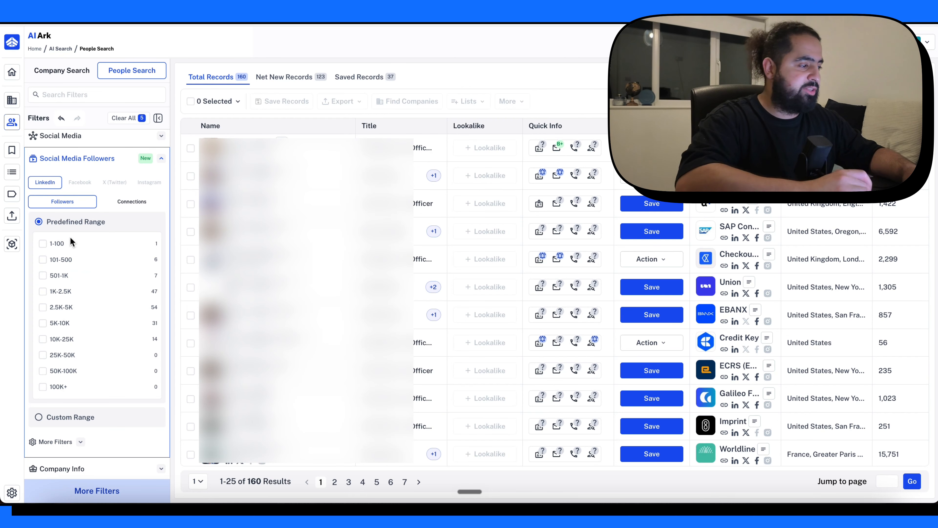
pyautogui.scroll(-1, 99, 327)
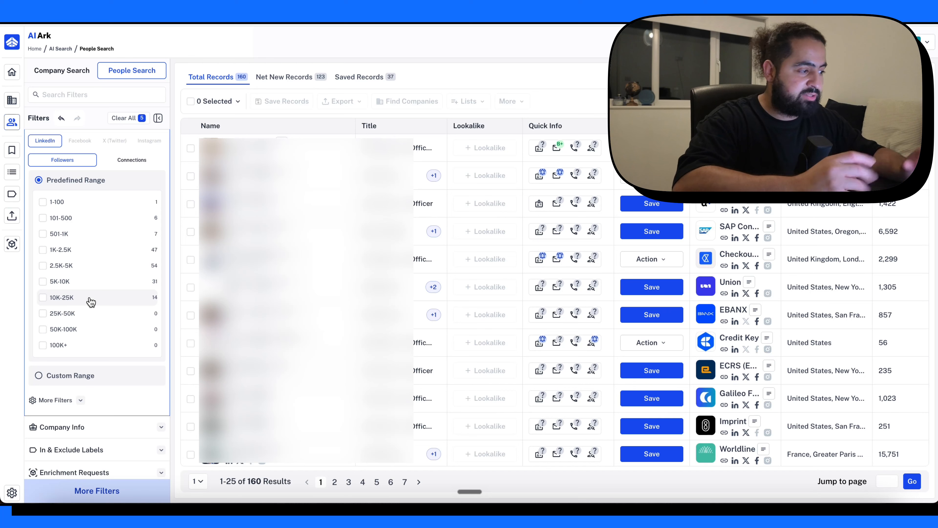
pyautogui.scroll(1, 91, 302)
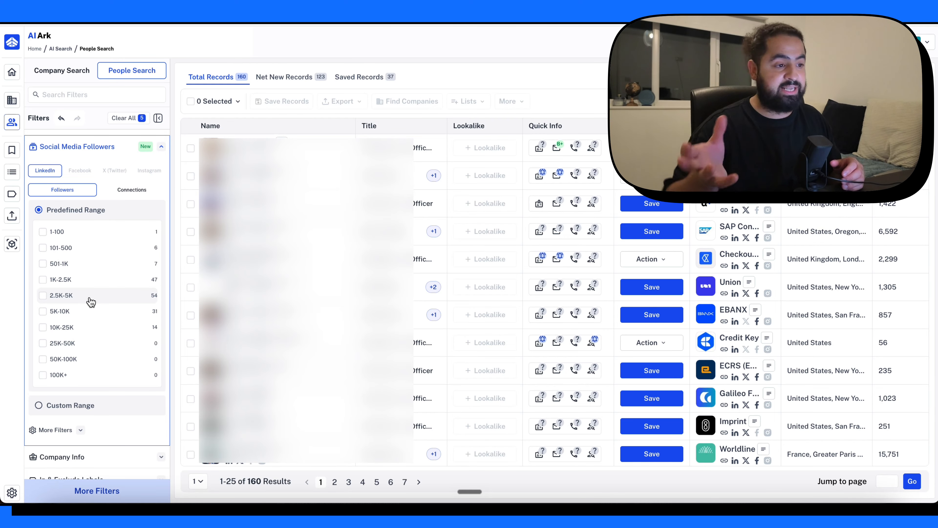
pyautogui.scroll(15, 90, 247)
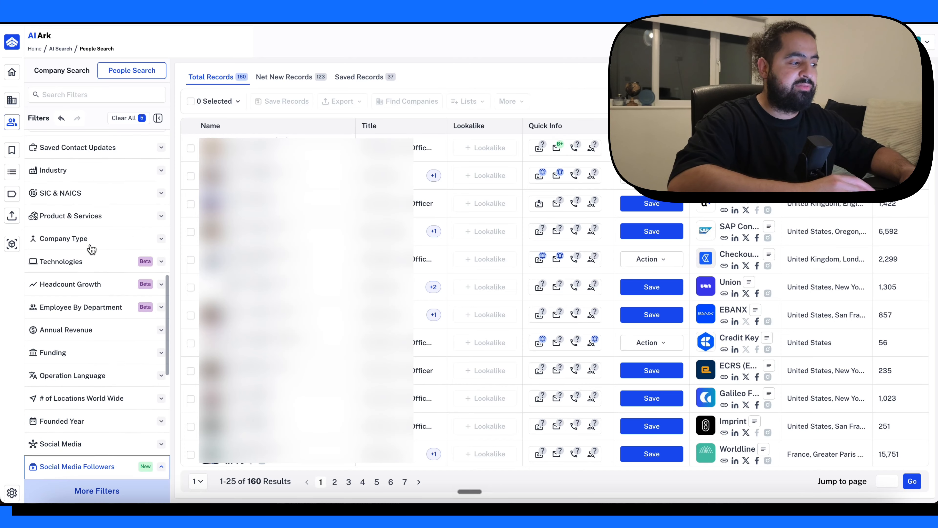
pyautogui.scroll(-6, 90, 246)
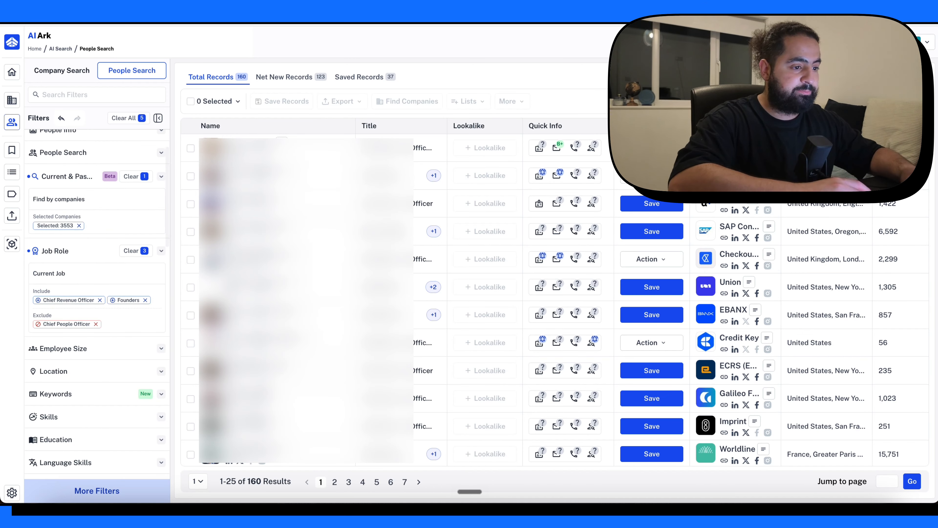
pyautogui.scroll(-3, 111, 366)
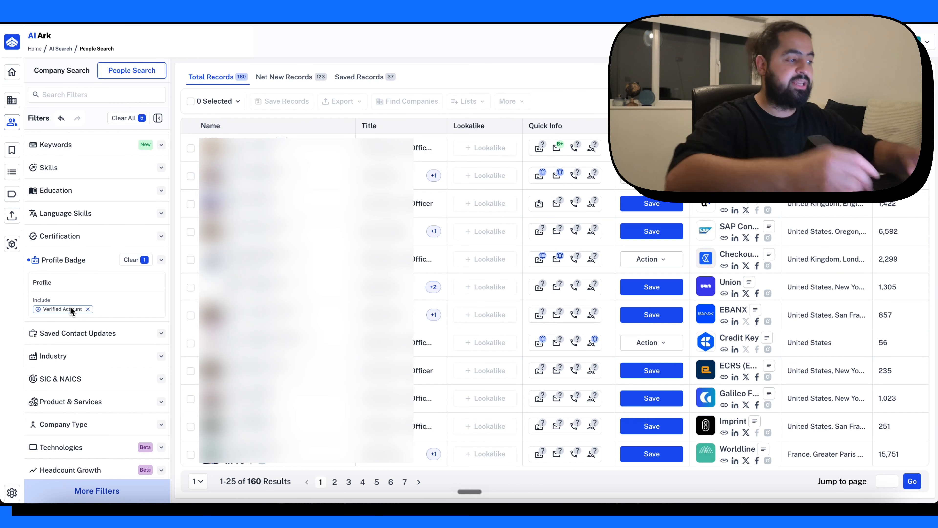
pyautogui.scroll(-4, 93, 331)
pyautogui.scroll(-10, 94, 331)
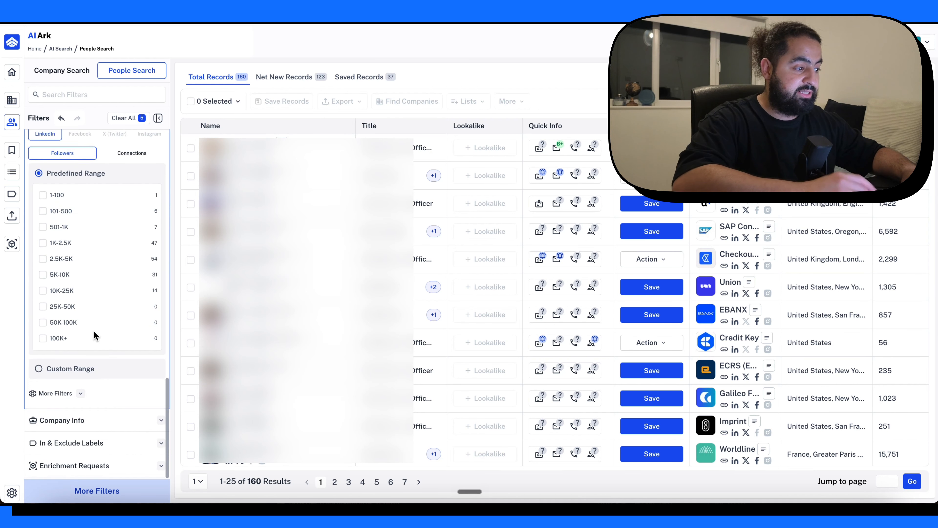
pyautogui.scroll(20, 94, 331)
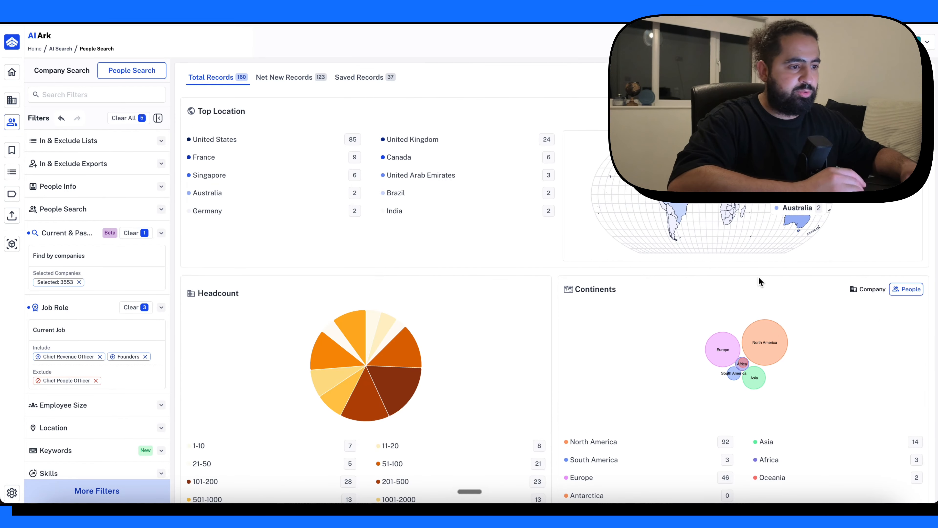
# - Examine the people search analytics, covering location, headcount, departments, seniority, social media, industries, company type, revenue and funding
pyautogui.scroll(-15, 759, 276)
pyautogui.scroll(-3, 579, 352)
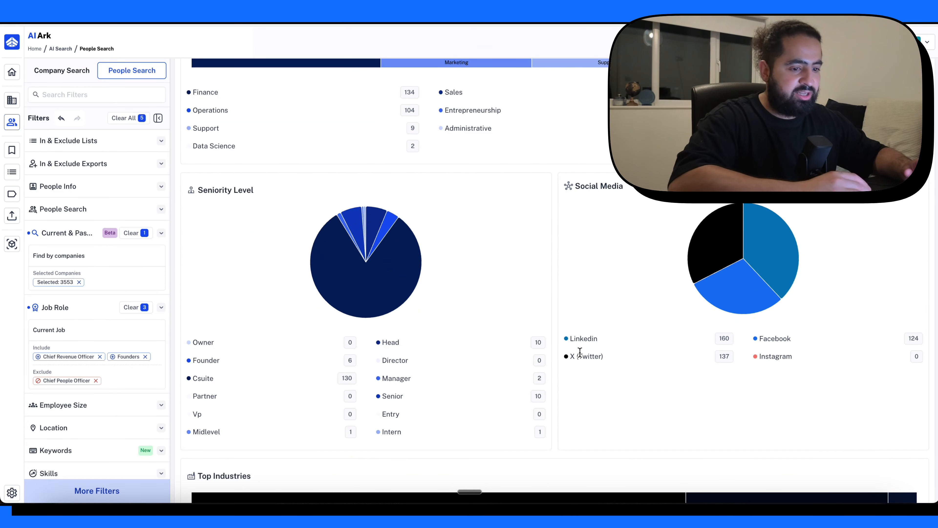
pyautogui.scroll(-15, 580, 353)
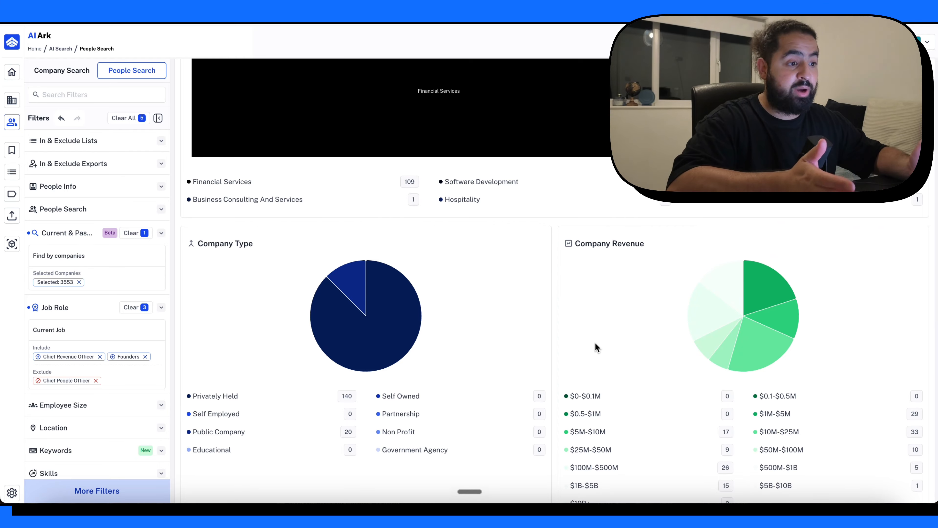
pyautogui.scroll(-6, 485, 339)
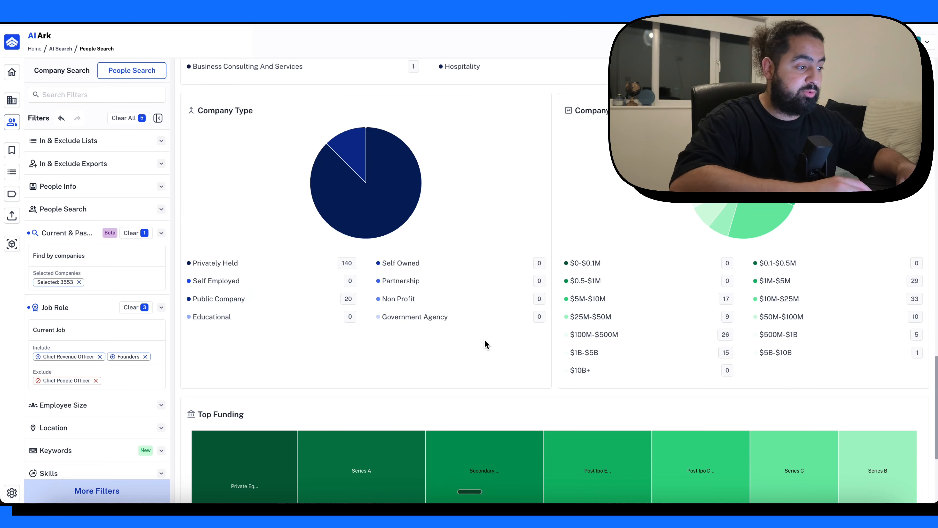
pyautogui.scroll(-8, 485, 339)
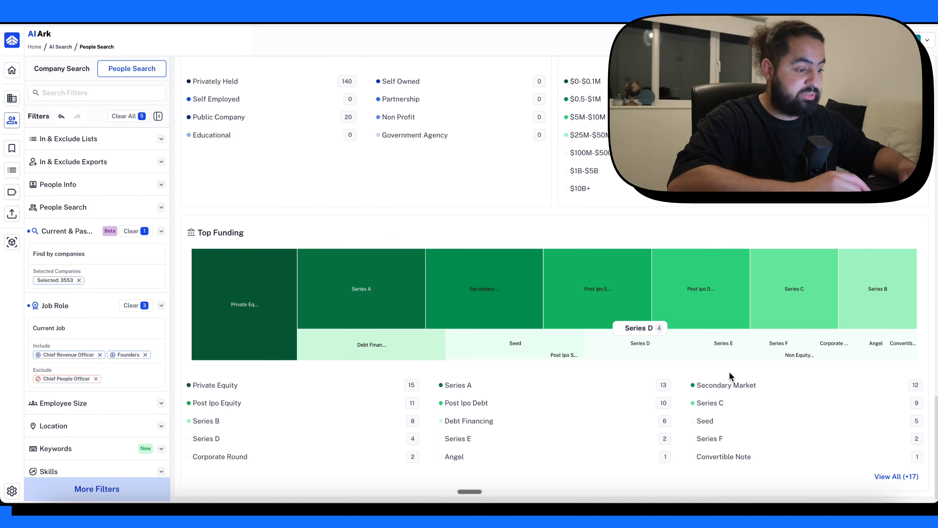
pyautogui.scroll(20, 632, 342)
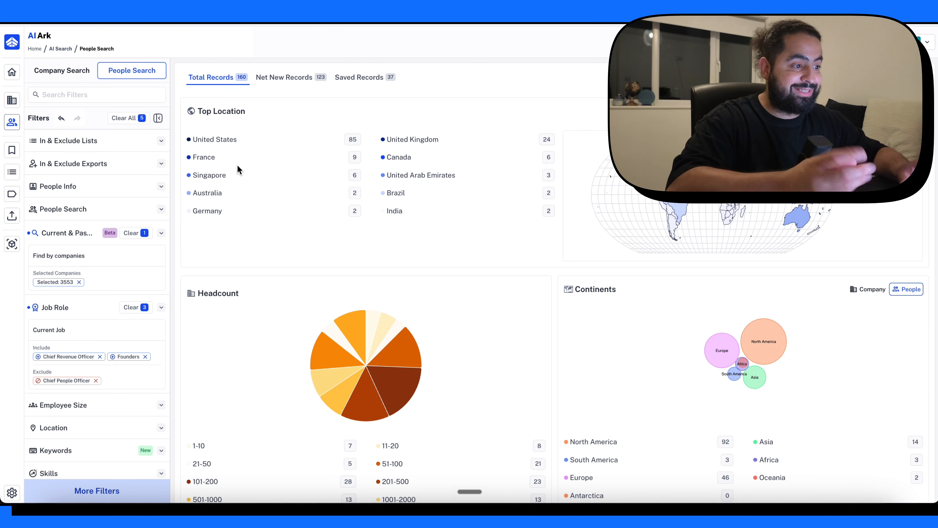
pyautogui.scroll(-10, 503, 335)
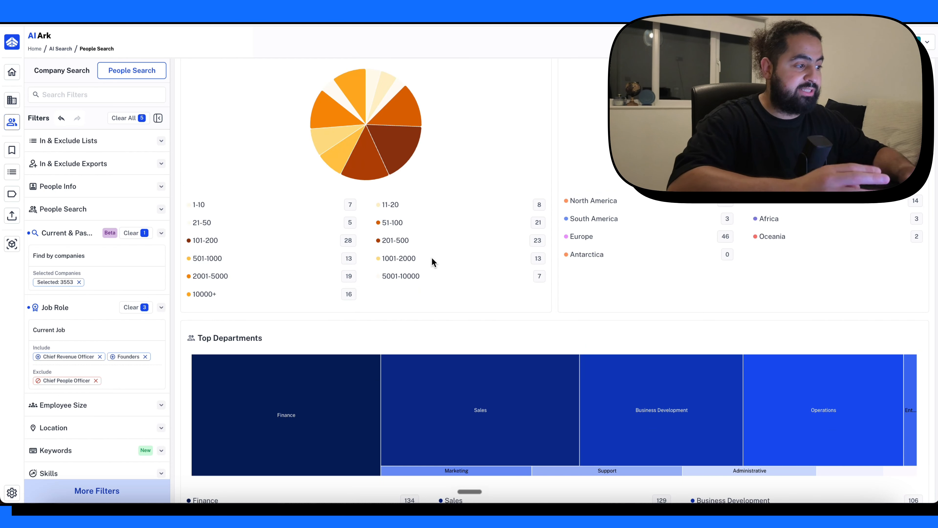
pyautogui.scroll(2, 431, 257)
pyautogui.scroll(-15, 432, 257)
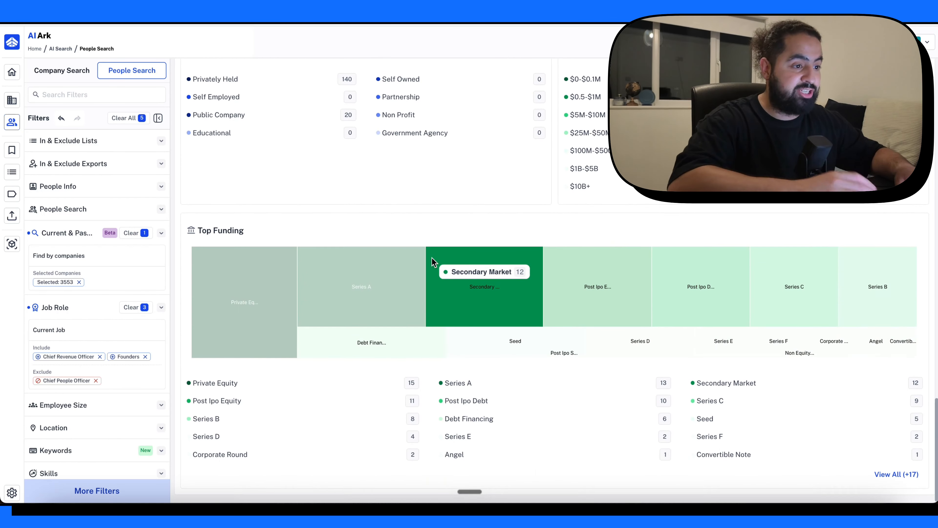
pyautogui.scroll(15, 432, 258)
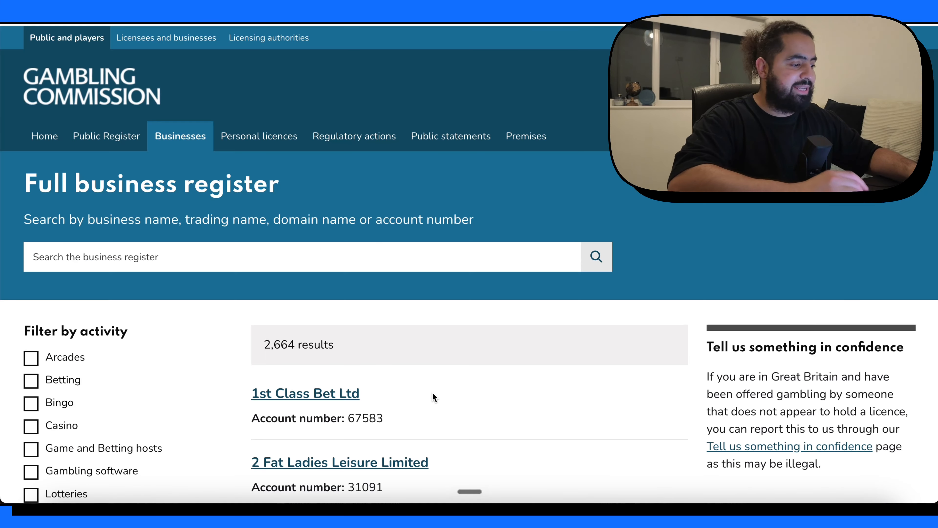
# - Review the Enrichment Hub files and browse the Gambling Commission's full business register that serves as a company source
pyautogui.scroll(-5, 431, 392)
pyautogui.scroll(5, 432, 391)
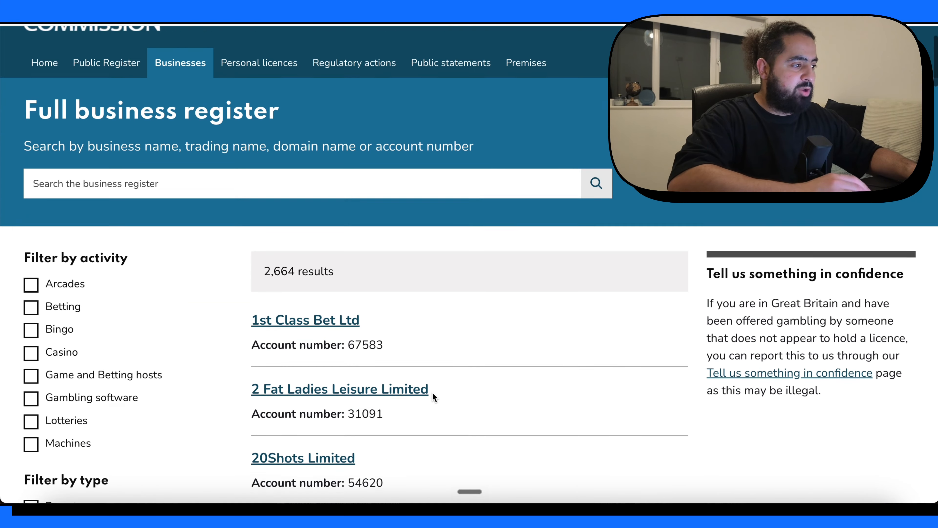
pyautogui.scroll(-8, 431, 392)
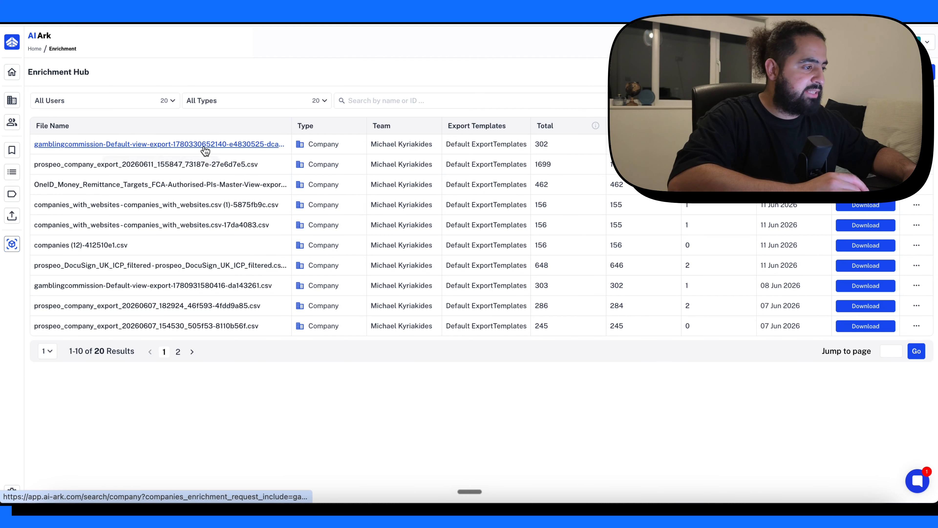
# - Open the companies of the first gamblingcommission-Default-view-export file in the Enrichment Hub and review the saved records
pyautogui.click(204, 147)
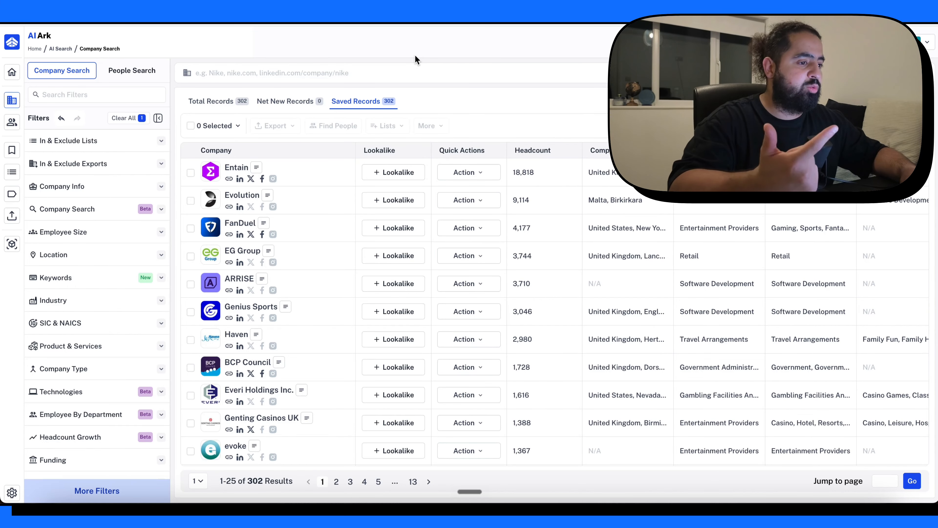
pyautogui.scroll(-10, 376, 266)
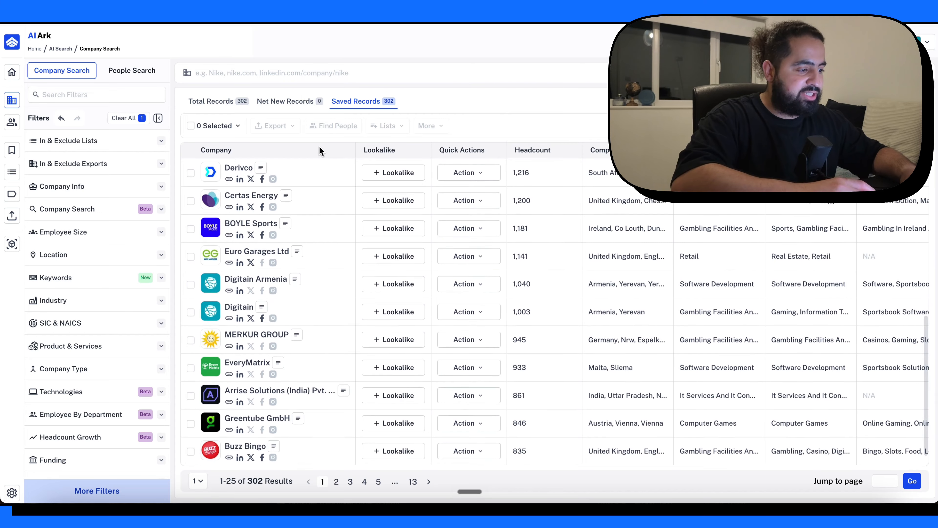
pyautogui.scroll(10, 273, 225)
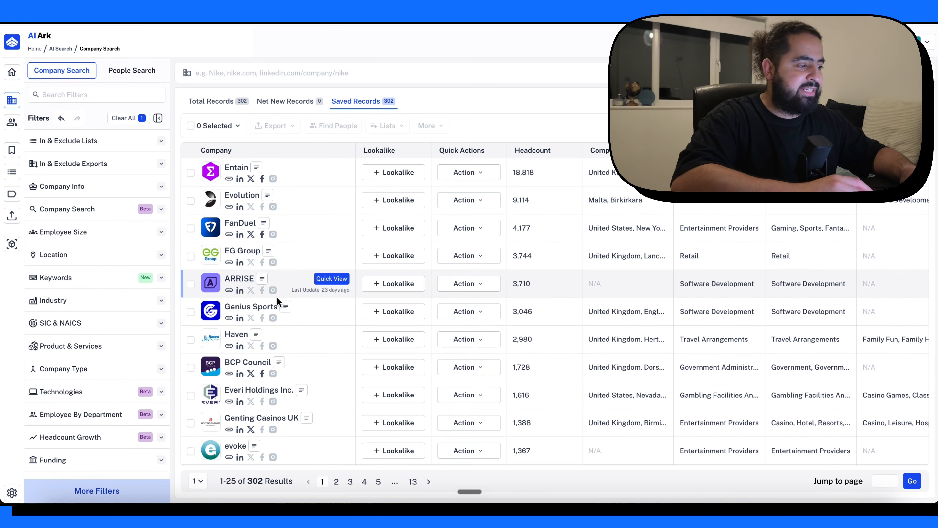
pyautogui.scroll(-10, 283, 296)
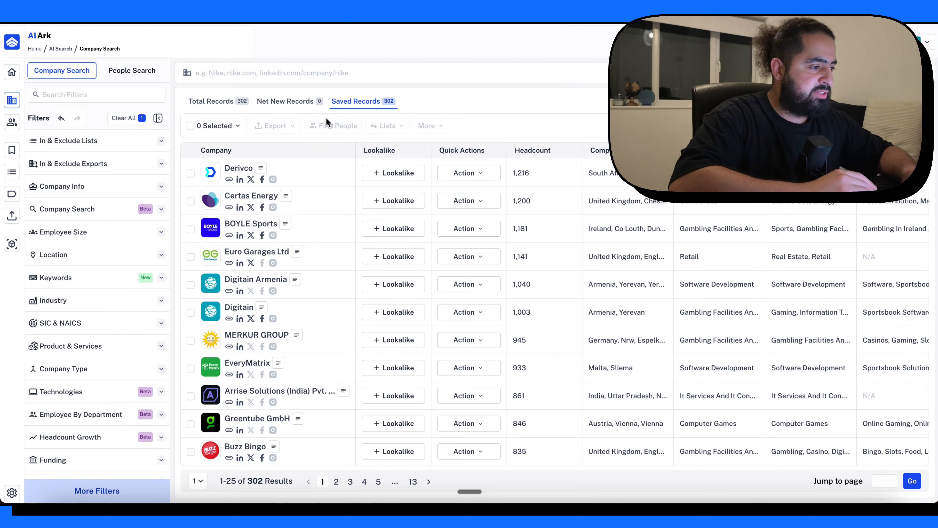
# - Select all 302 company results and find the people working at them
pyautogui.click(194, 126)
pyautogui.click(251, 162)
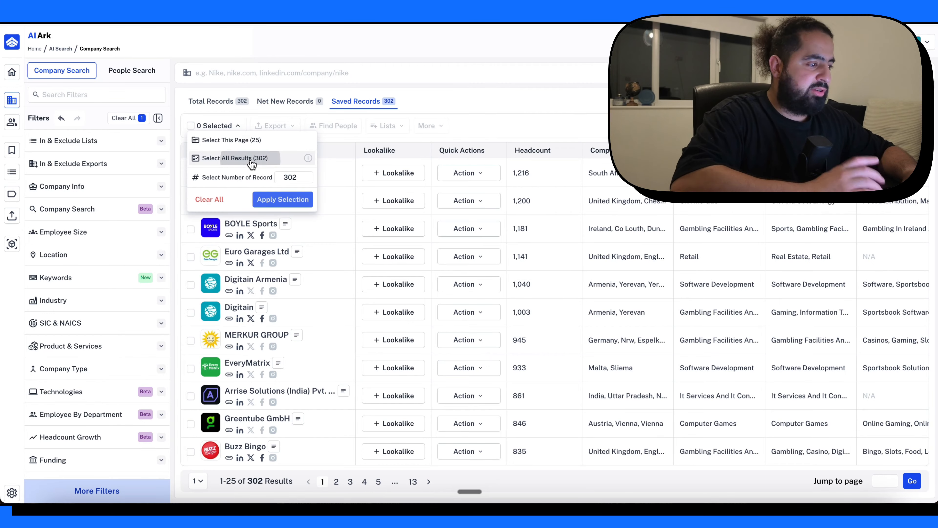
pyautogui.click(304, 200)
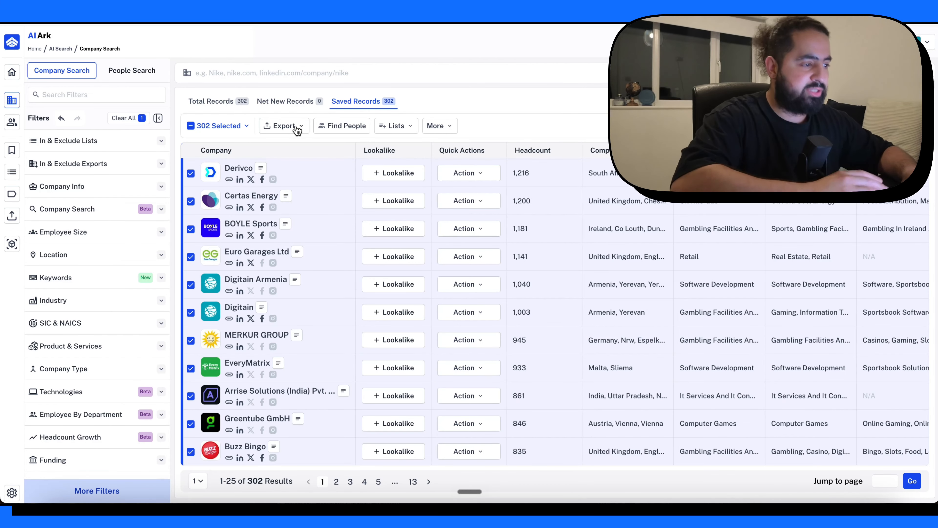
pyautogui.click(337, 127)
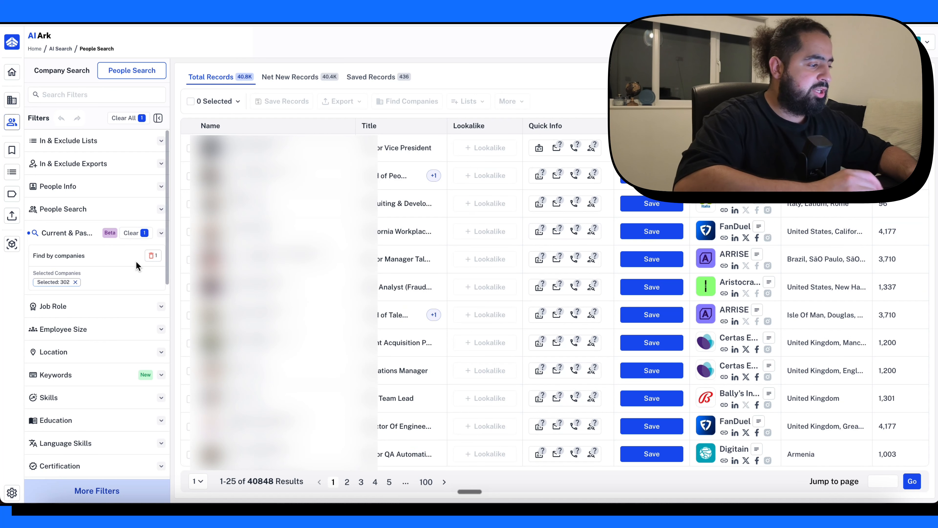
# - Include Director Of Compliance as a current job title in the Job Role filter
pyautogui.scroll(-1, 113, 341)
pyautogui.click(87, 262)
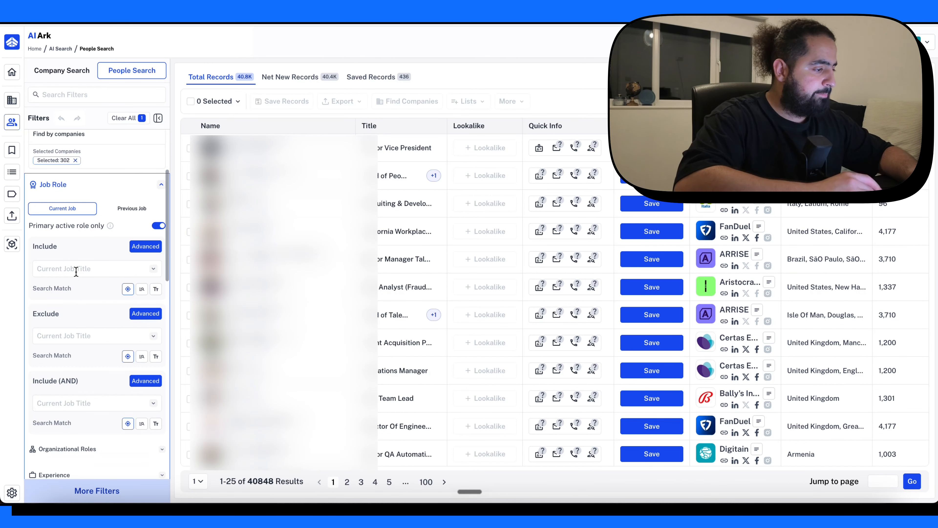
pyautogui.click(77, 271)
pyautogui.write('direct')
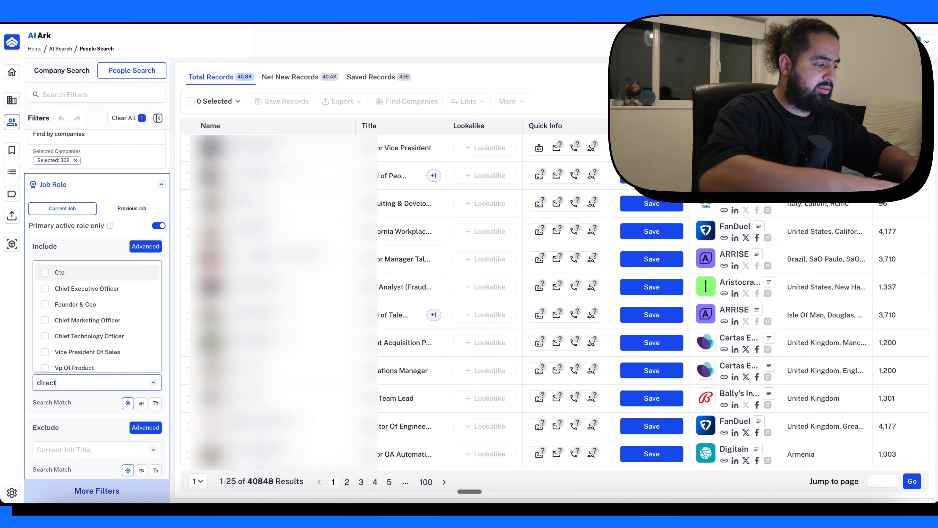
pyautogui.write('or of compliance')
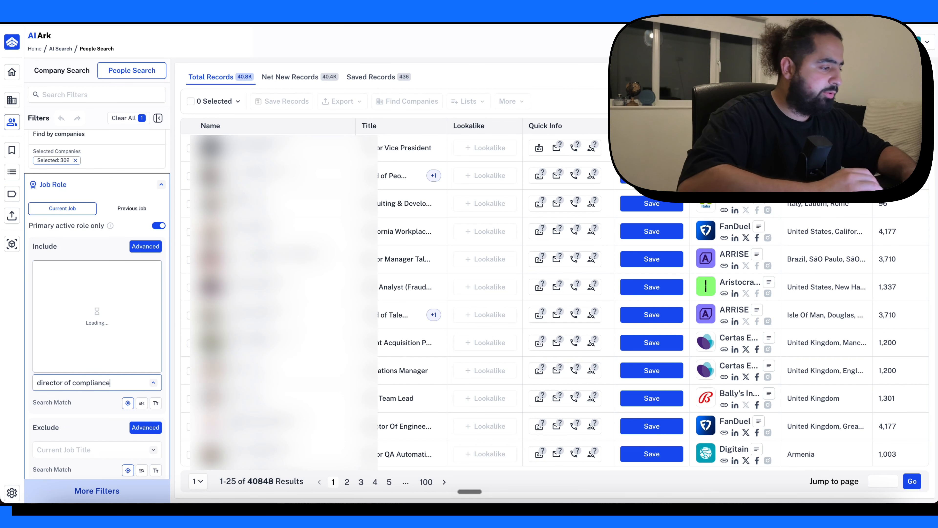
pyautogui.click(72, 276)
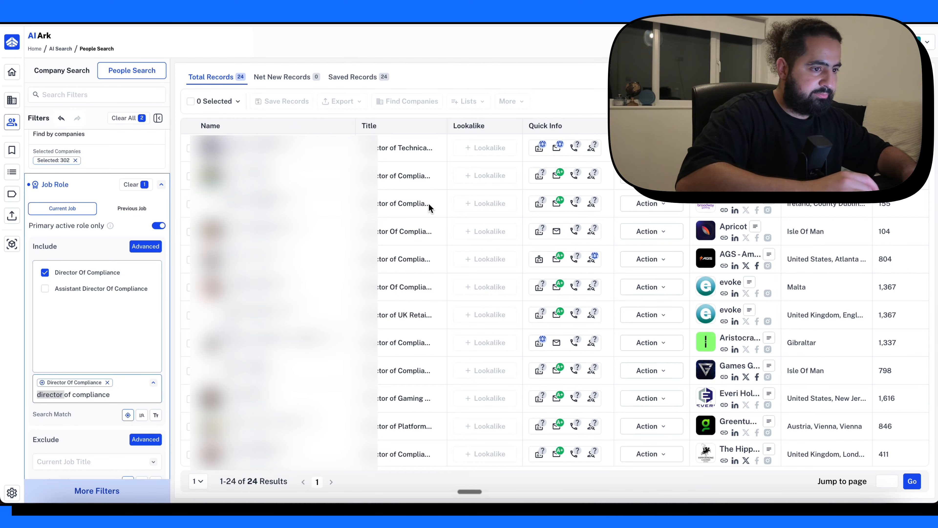
pyautogui.click(63, 393)
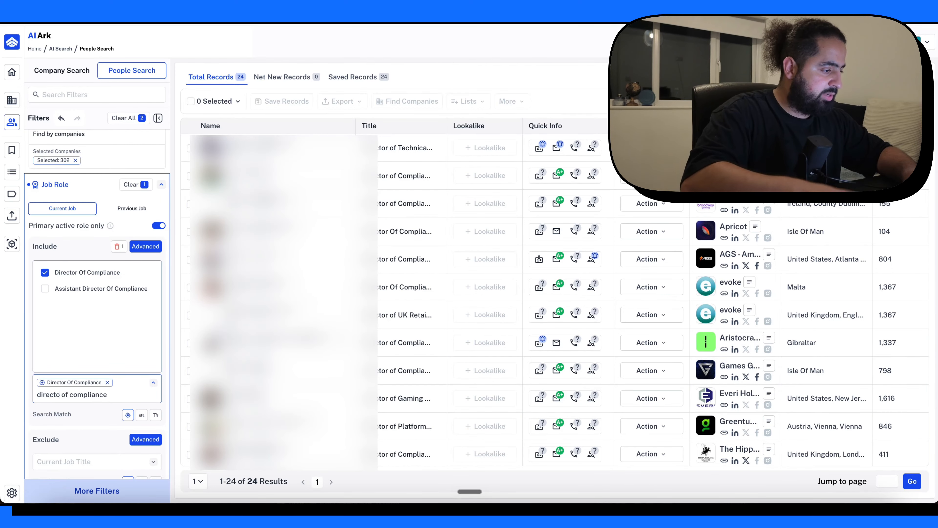
pyautogui.press('BackSpace')
pyautogui.press('BackSpace')
pyautogui.press('BackSpace')
pyautogui.press('BackSpace')
pyautogui.press('BackSpace')
pyautogui.press('BackSpace')
pyautogui.press('BackSpace')
# - Search job titles for head of compliance and include Head Of Compliance and Head Of Compliance & Mlro as current titles
pyautogui.press('BackSpace')
pyautogui.write('head')
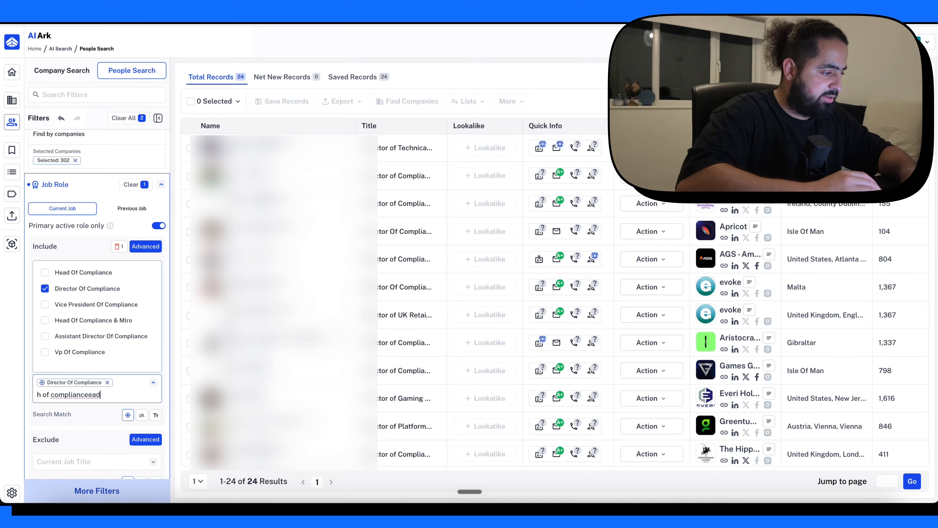
pyautogui.press('super+a')
pyautogui.press('BackSpace')
pyautogui.write('head ')
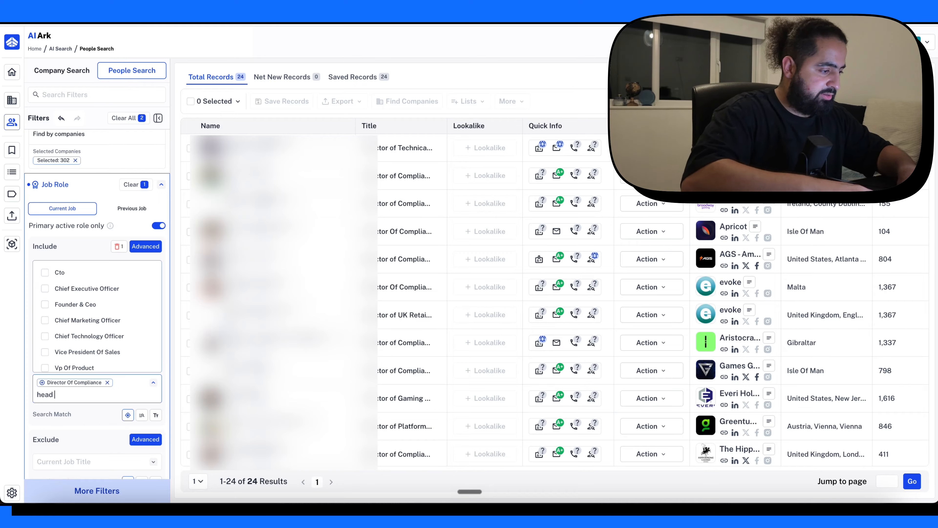
pyautogui.write('of co')
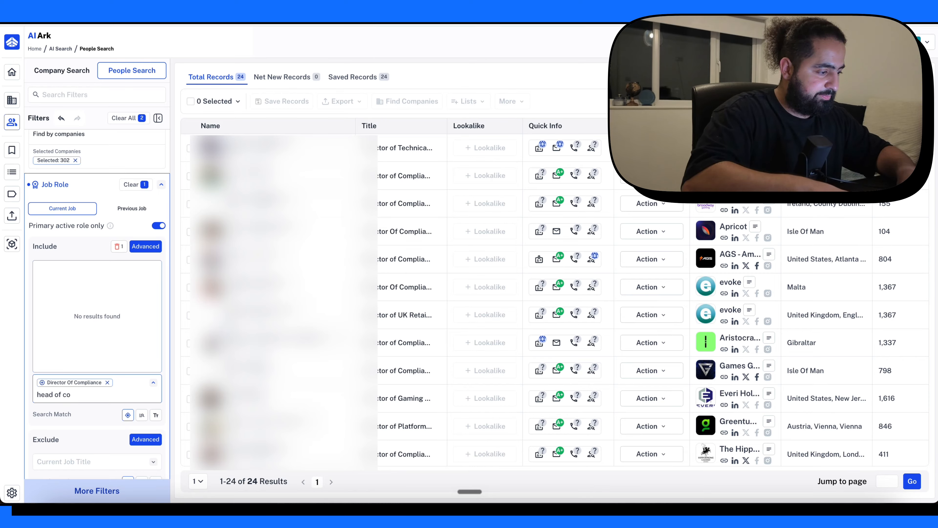
pyautogui.write('mpliance')
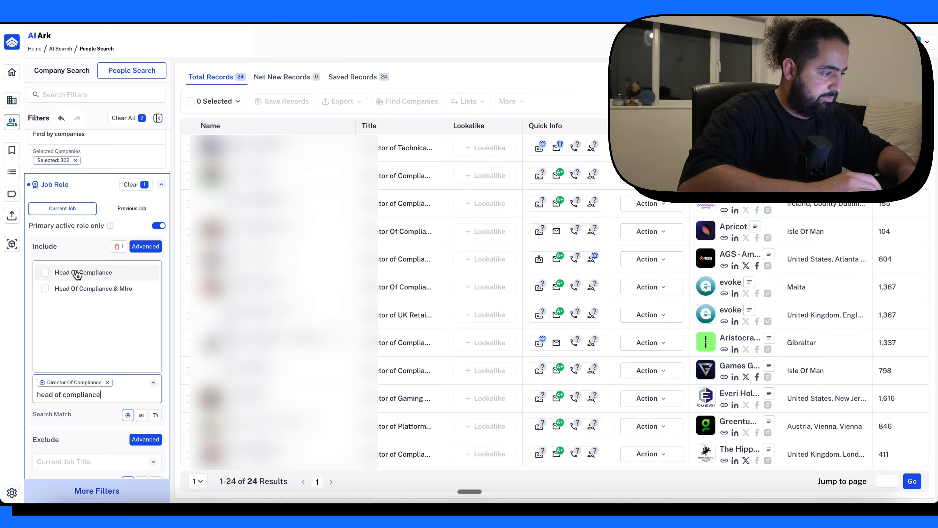
pyautogui.click(77, 273)
pyautogui.click(77, 289)
# - Search job titles for mlro and include Mlro and Deputy Mlro as current titles
pyautogui.hotkey('ctrl', 'a')
pyautogui.write('mlro')
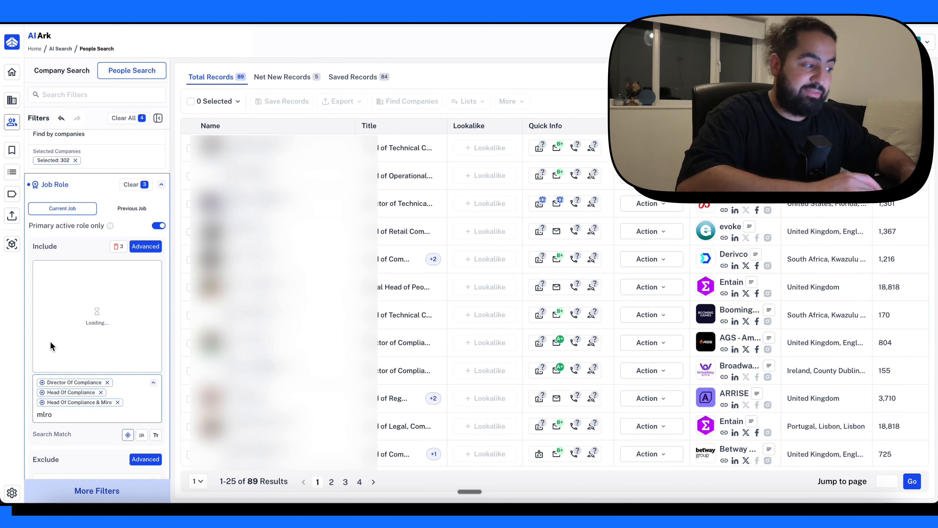
pyautogui.click(72, 273)
pyautogui.click(72, 289)
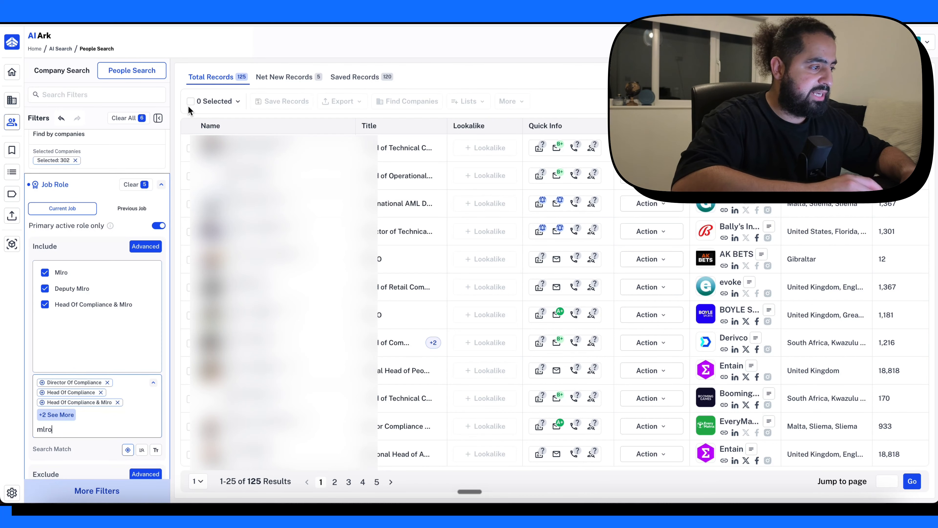
# - Export all the people results with Email Enrichment, Email Re-Verify and the default template, and check the notifications for the export
pyautogui.click(198, 101)
pyautogui.click(235, 134)
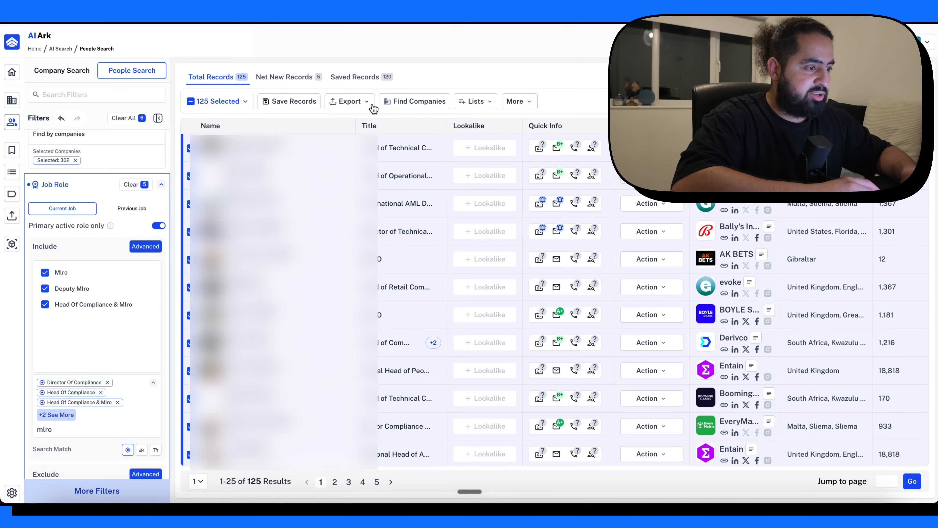
pyautogui.click(349, 102)
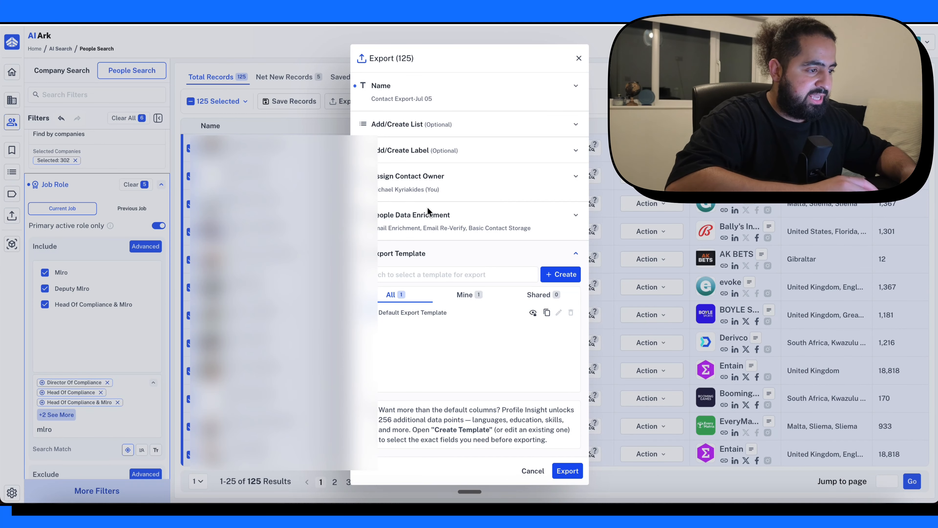
pyautogui.click(422, 174)
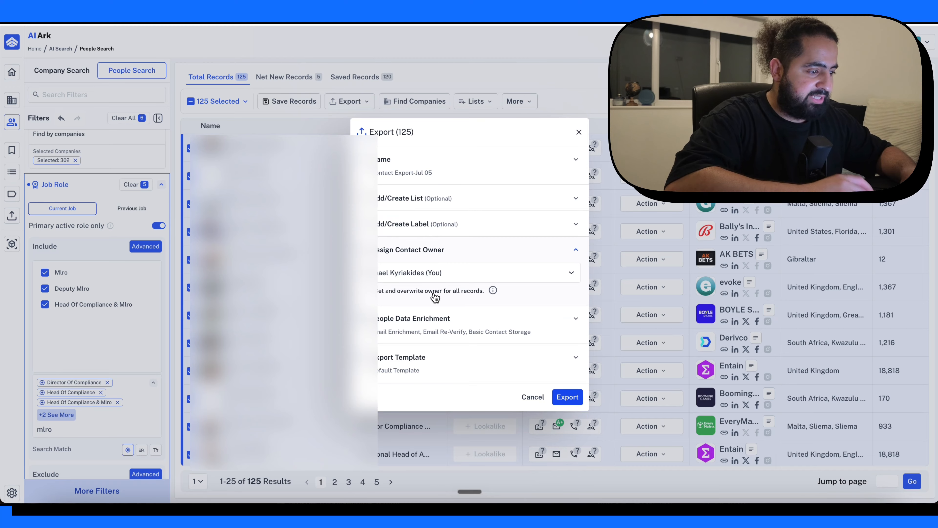
pyautogui.click(419, 321)
pyautogui.scroll(-2, 472, 265)
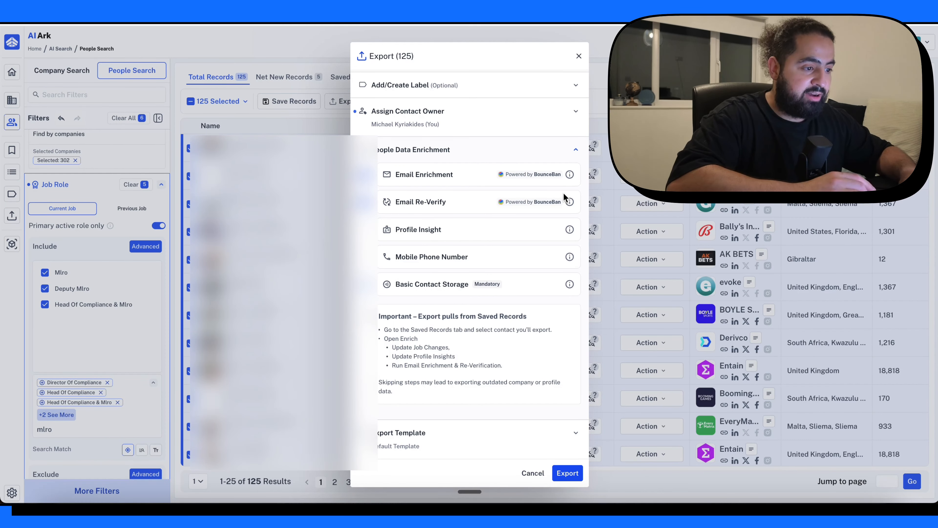
pyautogui.click(568, 473)
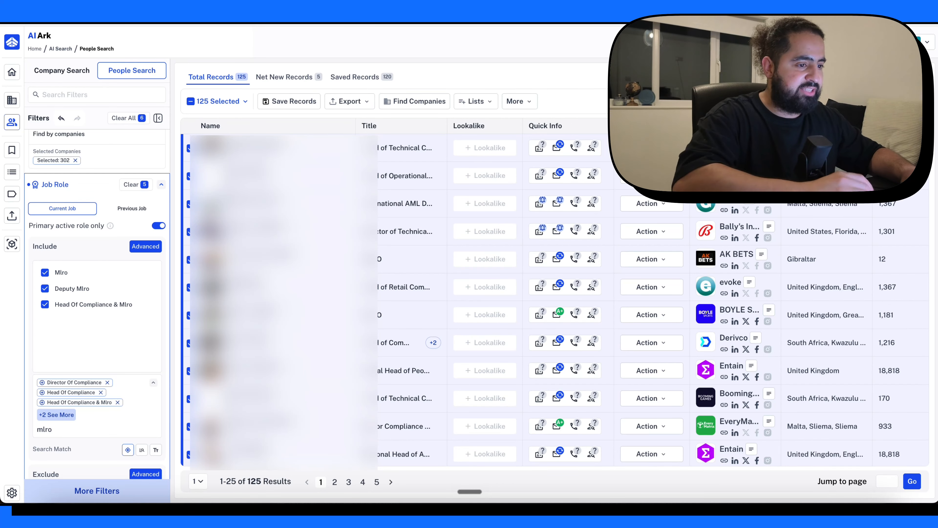
pyautogui.click(935, 34)
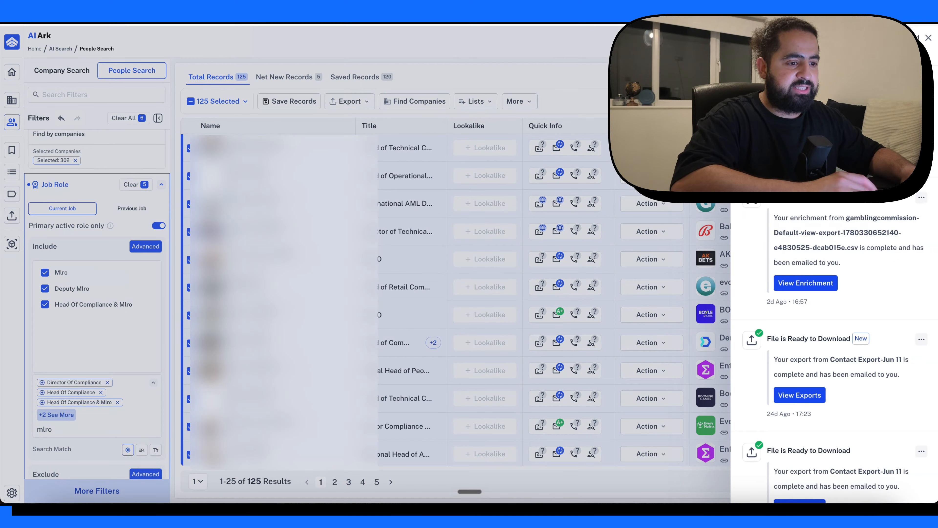
pyautogui.click(929, 37)
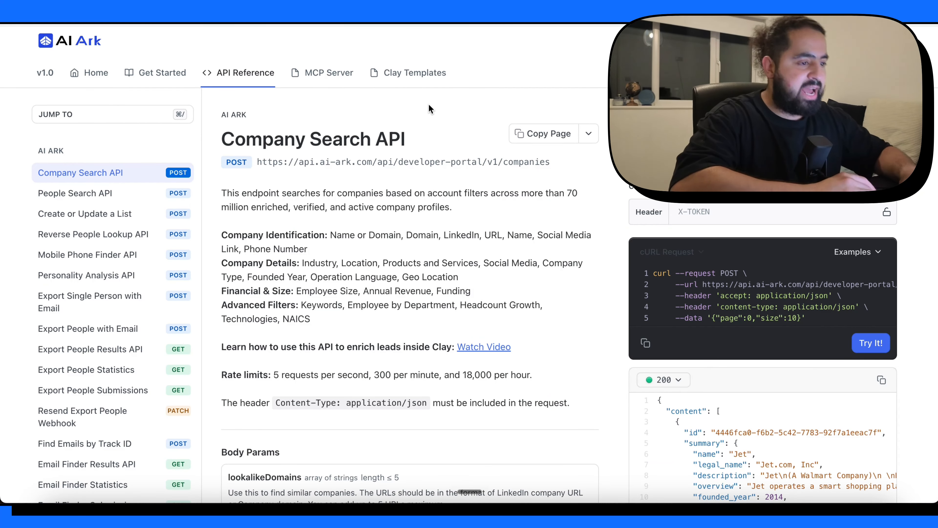
# - Look over the Company Search and People Search API reference pages and the engine overview slide in gtm-deck.pdf
pyautogui.click(110, 197)
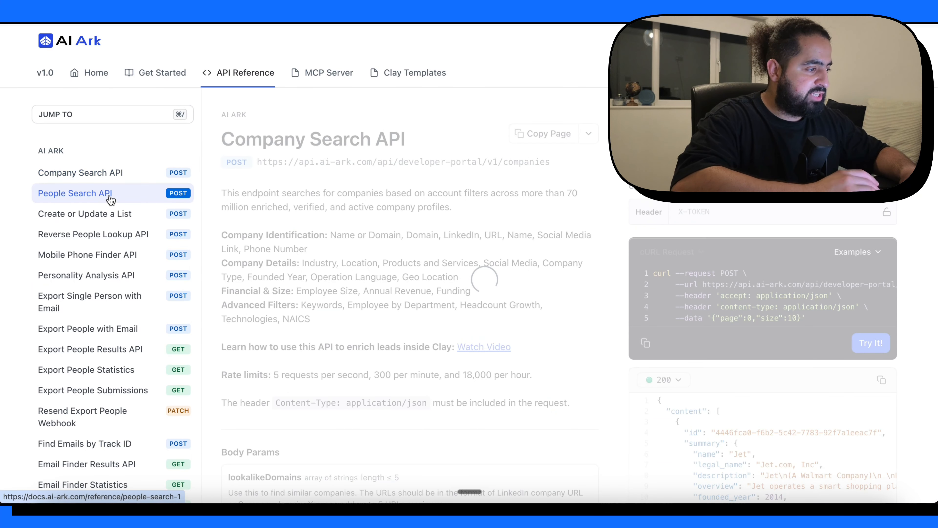
pyautogui.click(127, 173)
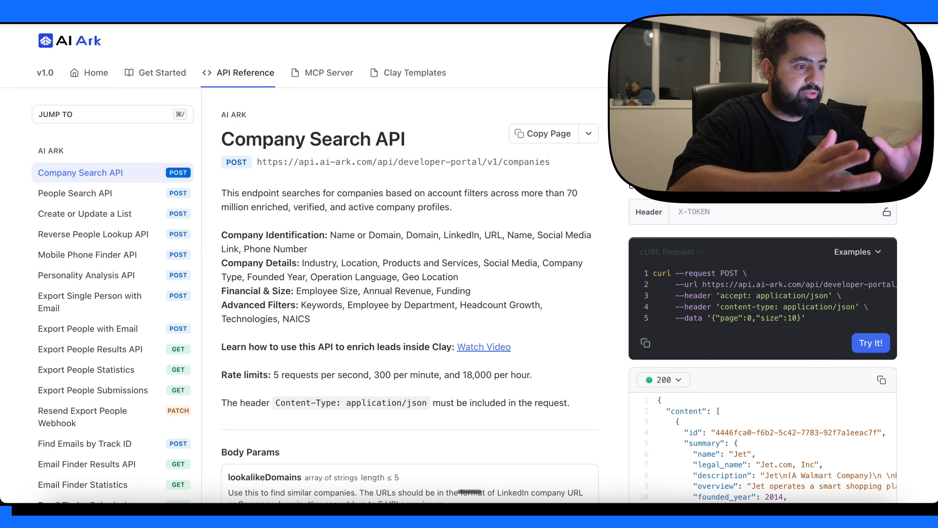
pyautogui.hotkey('ctrl', 'shift', 'Tab')
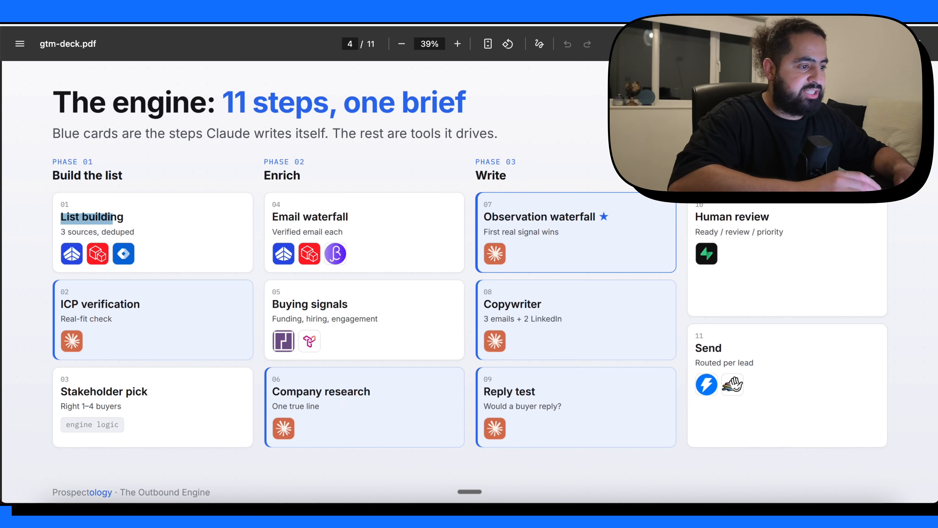
pyautogui.click(152, 225)
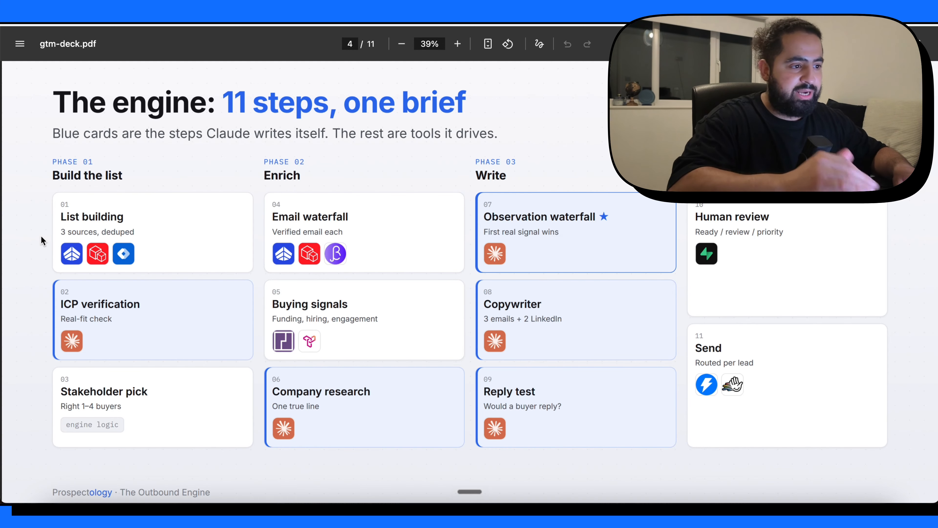
pyautogui.hotkey('ctrl', 'Tab')
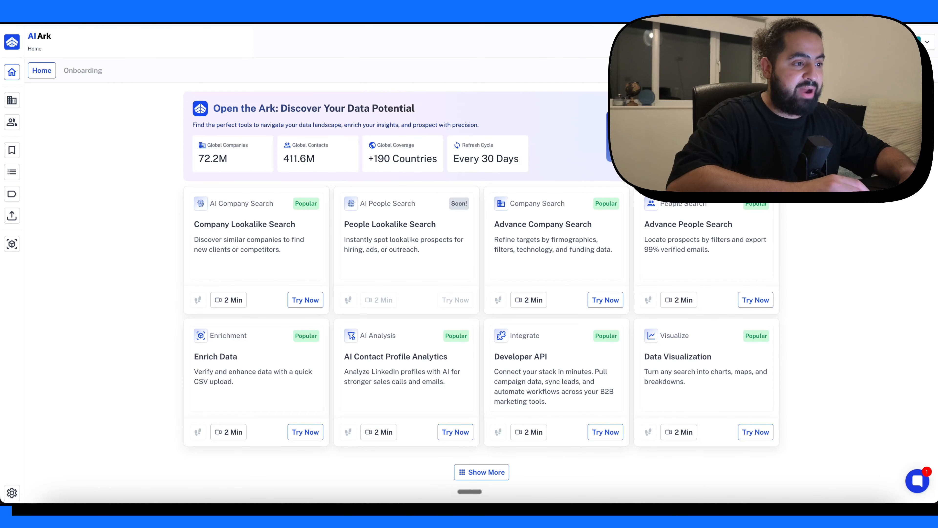
# - Open the AI Ark pricing page and compare the monthly prices and features of the plans
pyautogui.hotkey('ctrl', 'Tab')
pyautogui.scroll(20, 445, 293)
pyautogui.scroll(-6, 445, 292)
pyautogui.scroll(-10, 445, 293)
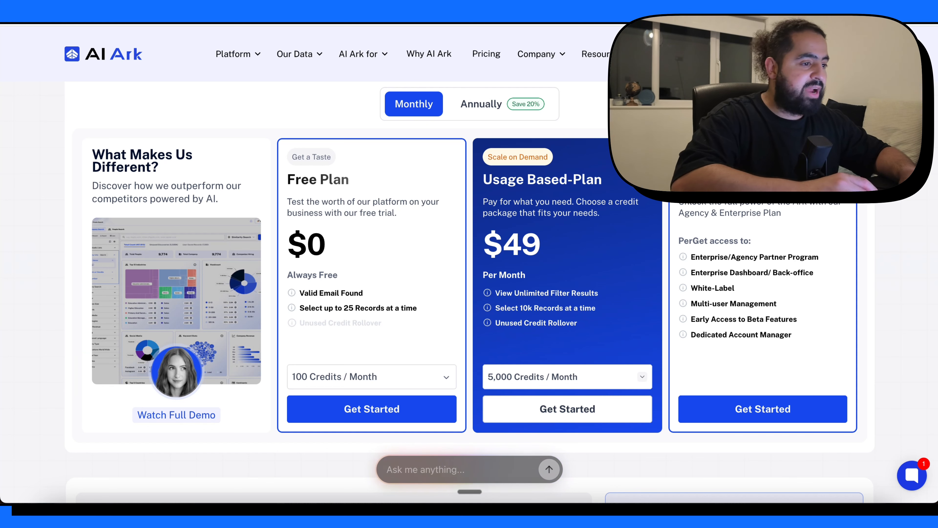
pyautogui.scroll(-5, 608, 251)
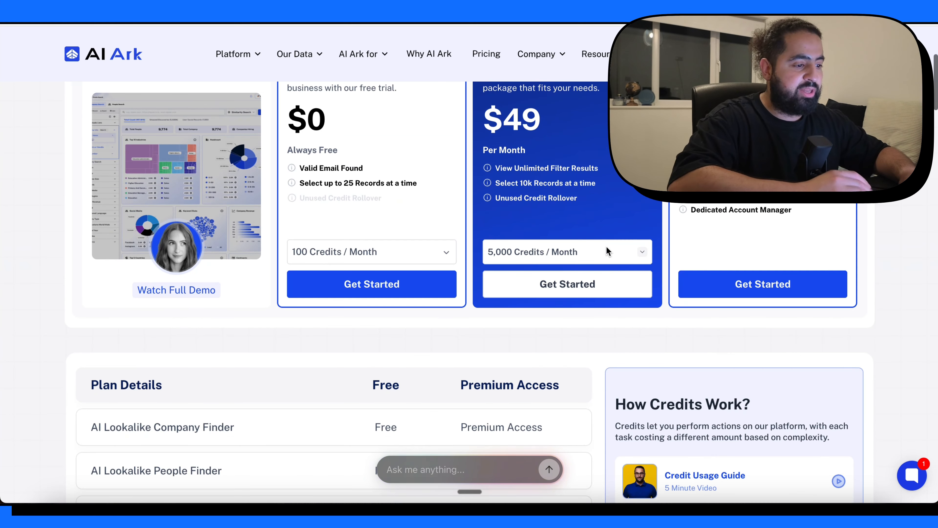
pyautogui.scroll(4, 608, 250)
pyautogui.scroll(-2, 604, 266)
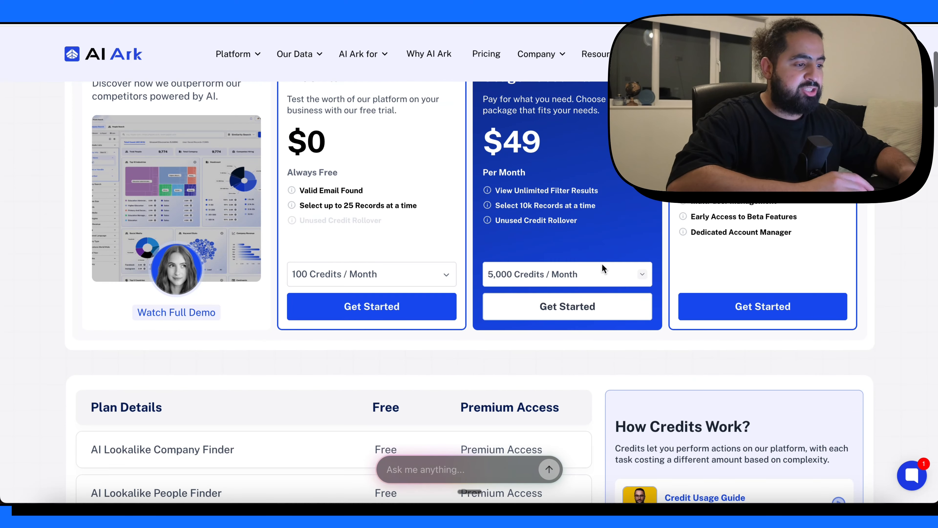
pyautogui.scroll(1, 577, 174)
pyautogui.scroll(1, 576, 173)
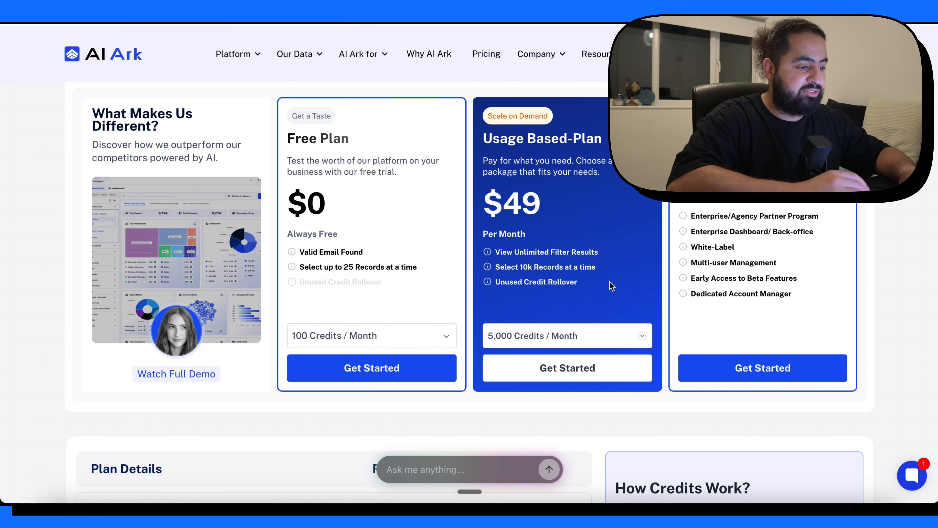
# - Set the Usage Based-Plan to 60,000 credits per month and check its price
pyautogui.click(566, 336)
pyautogui.scroll(-2, 546, 355)
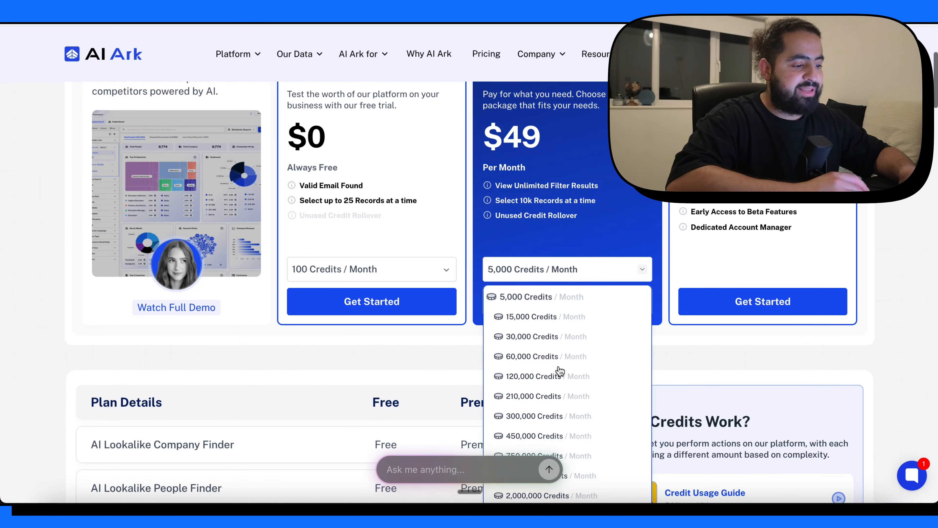
pyautogui.click(538, 361)
pyautogui.scroll(2, 558, 163)
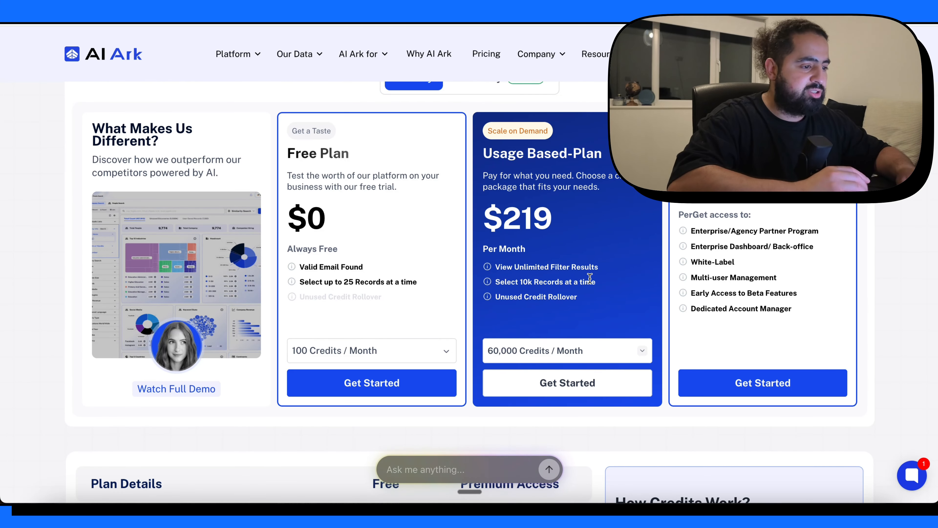
# - Review the plan details table, the credit cost of each action and the features included in each pricing plan
pyautogui.scroll(-1, 590, 276)
pyautogui.scroll(1, 589, 277)
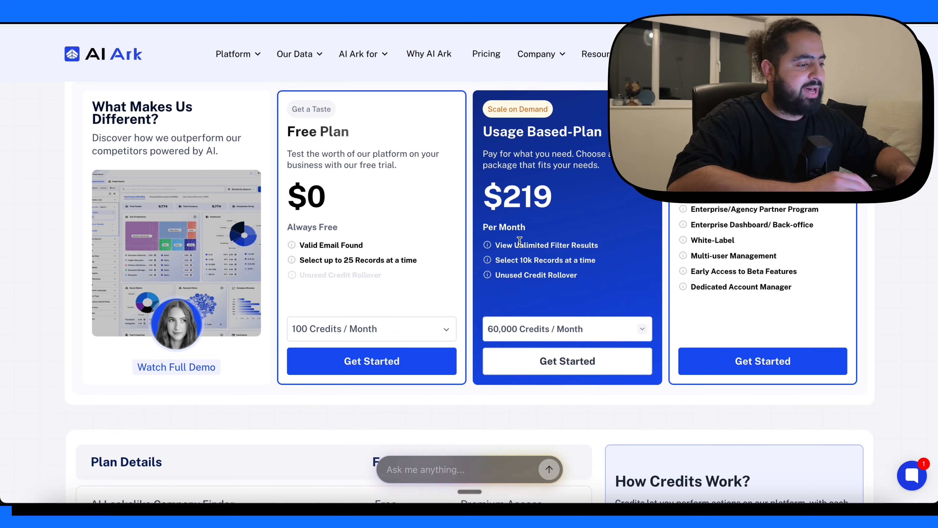
pyautogui.scroll(-7, 592, 337)
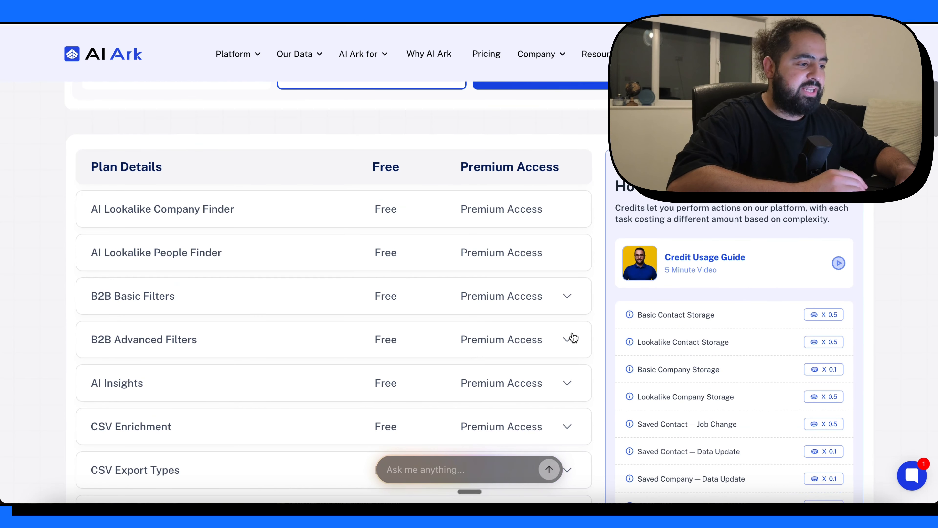
pyautogui.scroll(5, 578, 256)
pyautogui.scroll(-7, 578, 256)
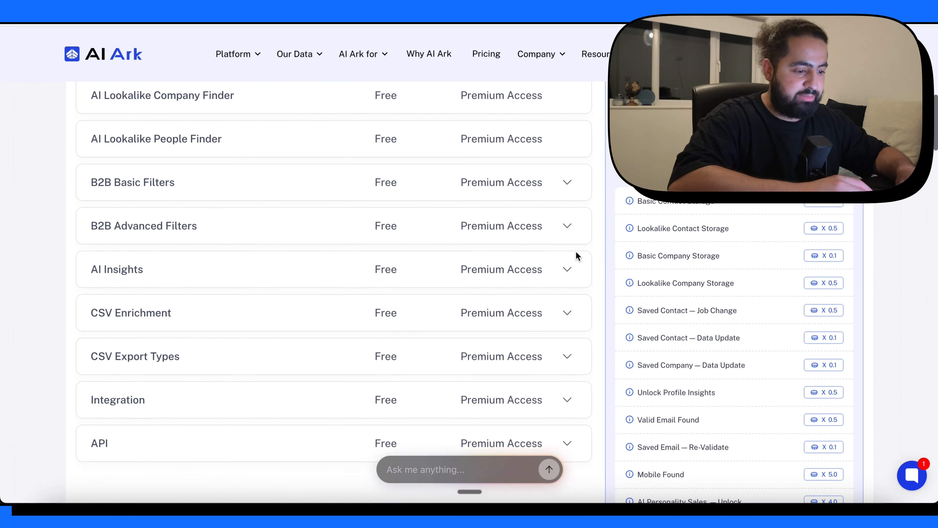
pyautogui.scroll(10, 577, 256)
pyautogui.scroll(-1, 577, 256)
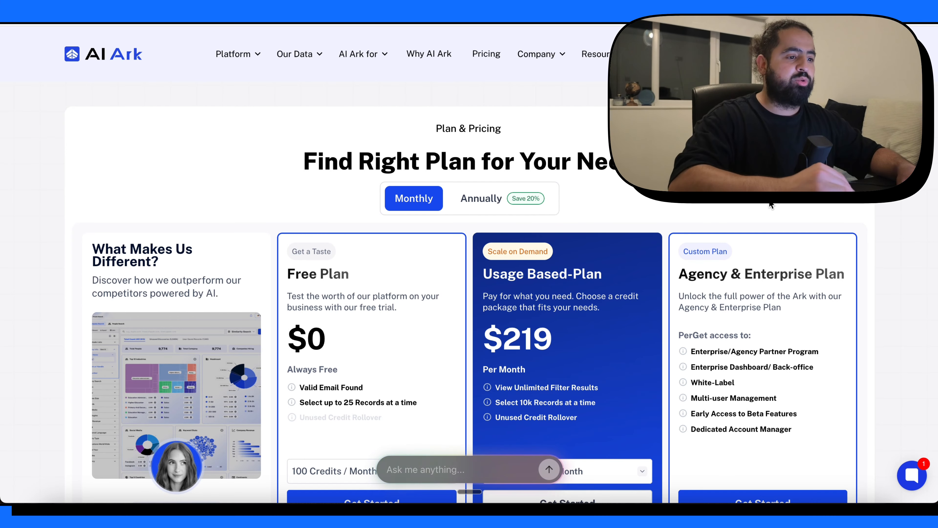
pyautogui.scroll(-3, 581, 247)
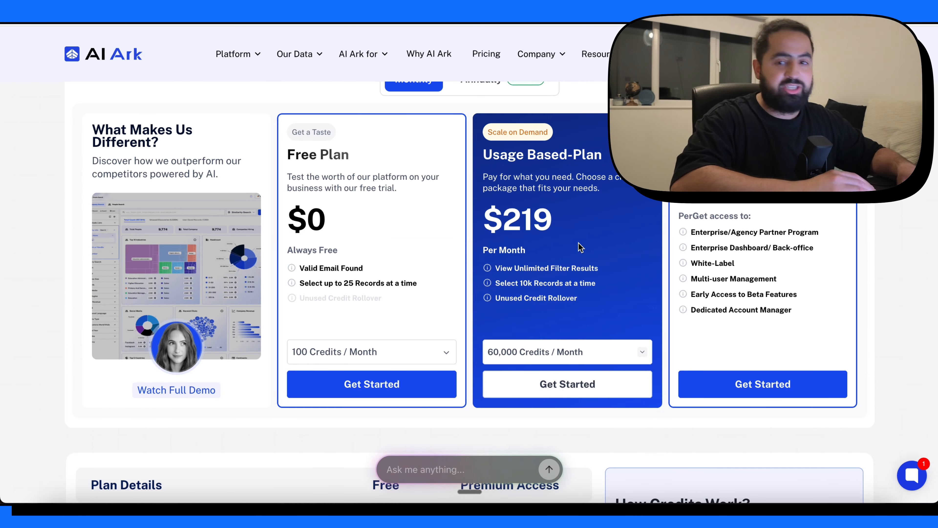